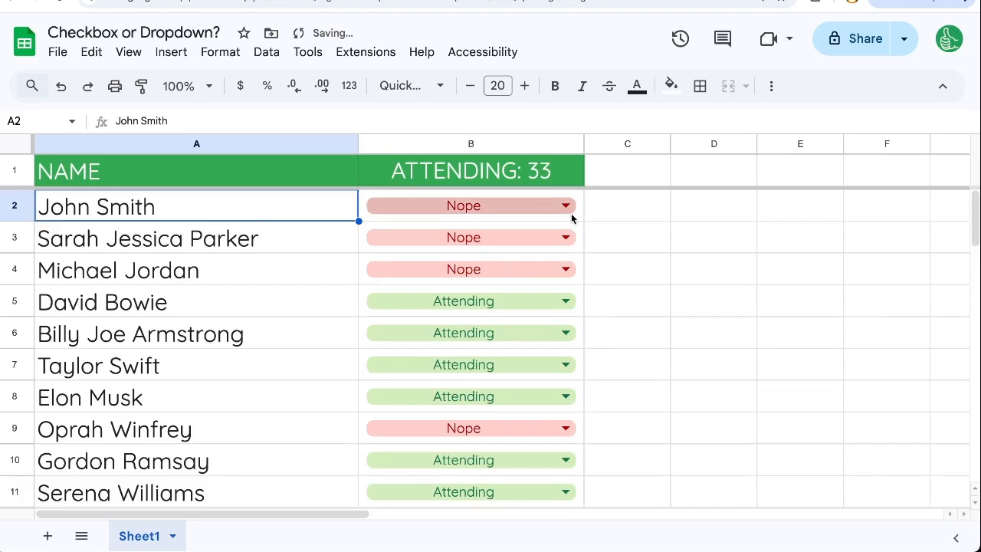
View the dropdown options in cell B2 and close them without choosing another value.
{"action": "left_click", "coordinate": [570, 206]}
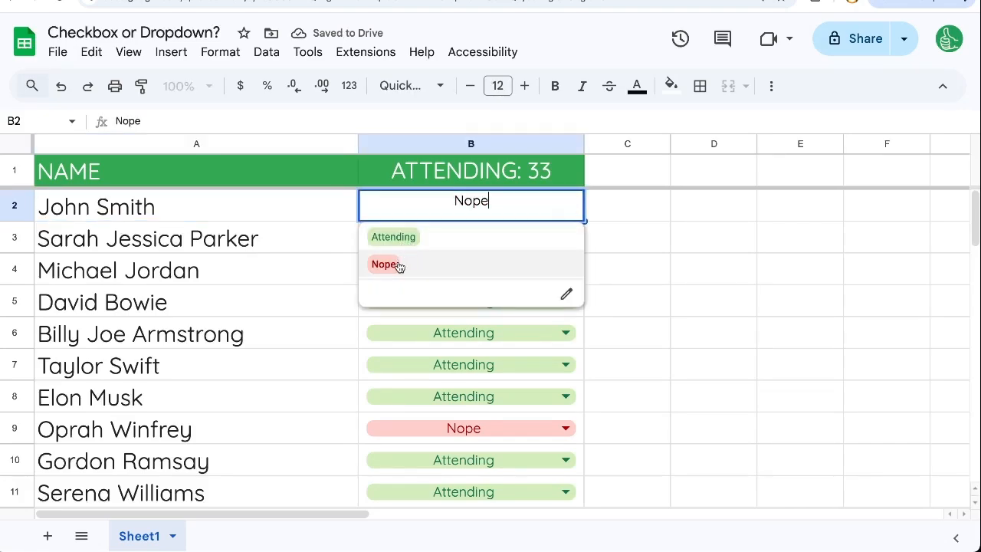
{"action": "left_click", "coordinate": [590, 210]}
{"action": "left_click", "coordinate": [579, 210]}
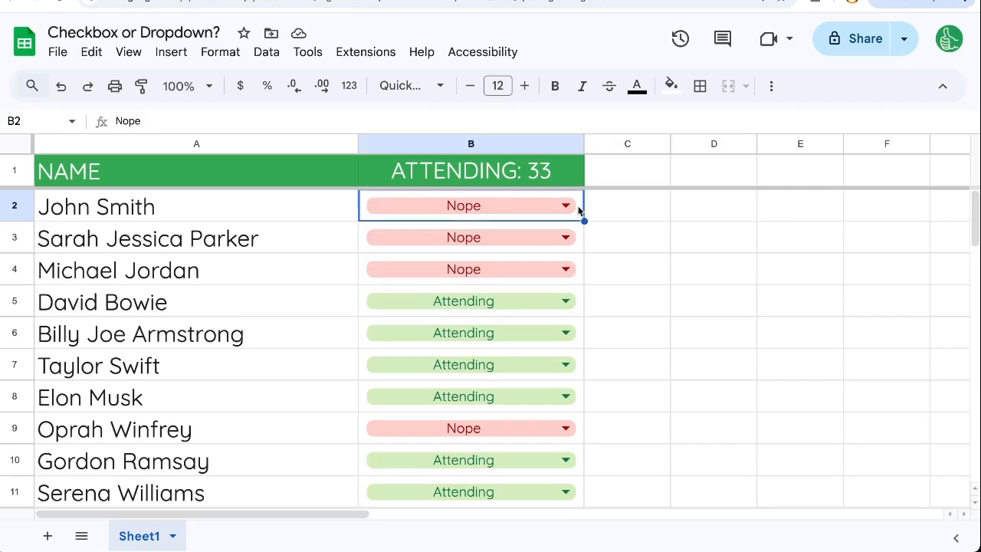
Insert a checkbox in cell C2 and fill it down to C5.
{"action": "left_click", "coordinate": [611, 210]}
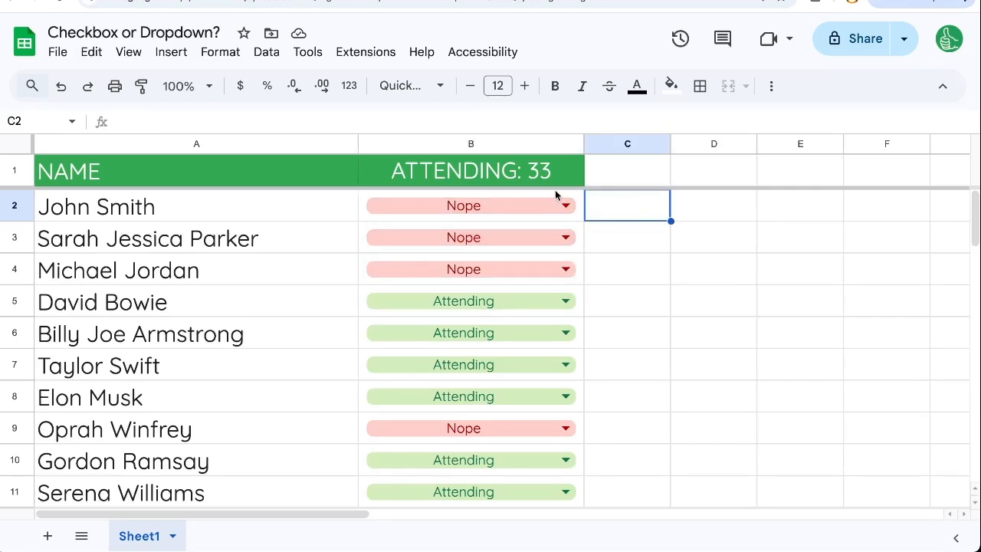
{"action": "right_click", "coordinate": [613, 214]}
{"action": "left_click", "coordinate": [171, 51]}
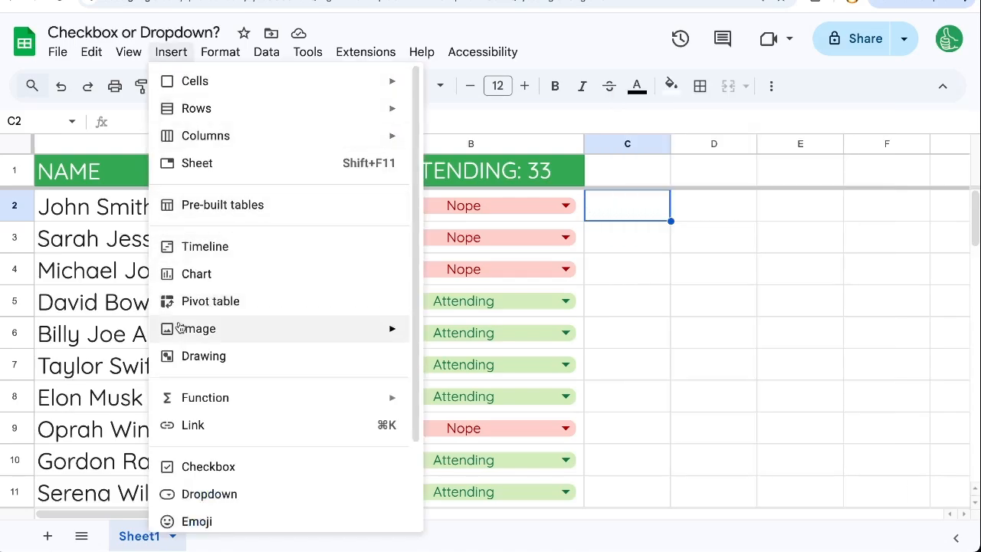
{"action": "left_click", "coordinate": [230, 468]}
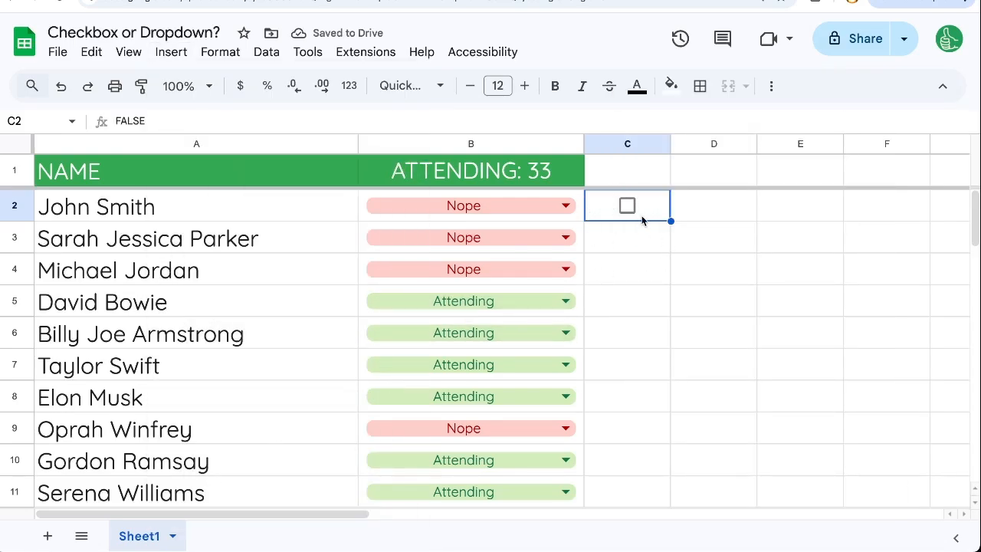
{"action": "left_click_drag", "start_coordinate": [671, 221], "coordinate": [643, 307]}
Test the checkbox in C5 by checking it and unchecking it again.
{"action": "left_click", "coordinate": [628, 300]}
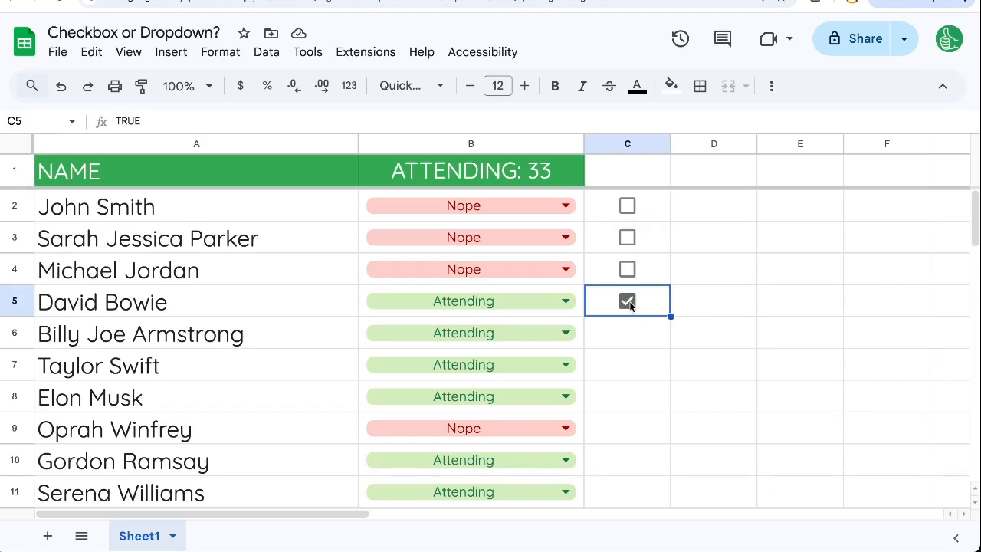
{"action": "left_click", "coordinate": [628, 303]}
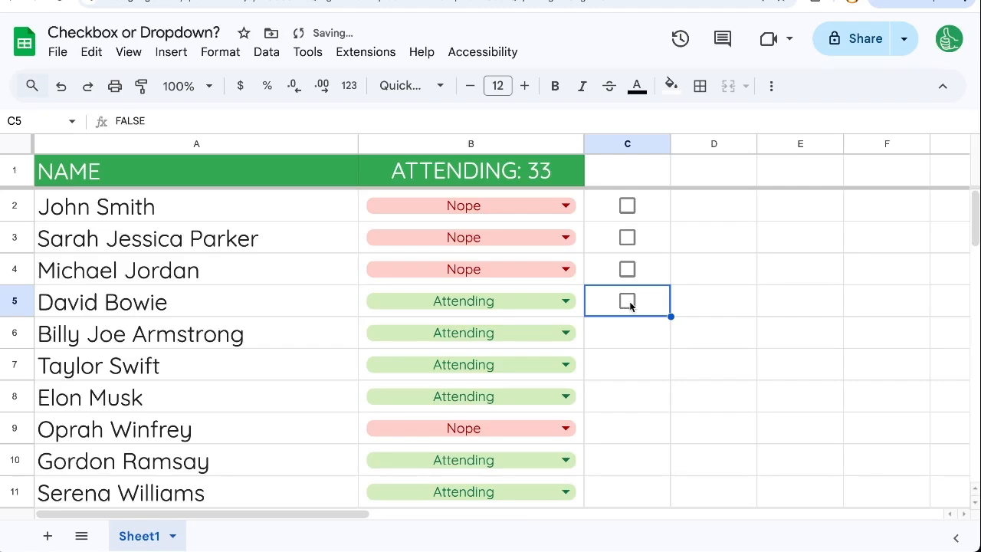
Clear the dropdown value in cell B5 and view its available options without choosing one.
{"action": "left_click", "coordinate": [579, 301]}
{"action": "key", "text": "Delete"}
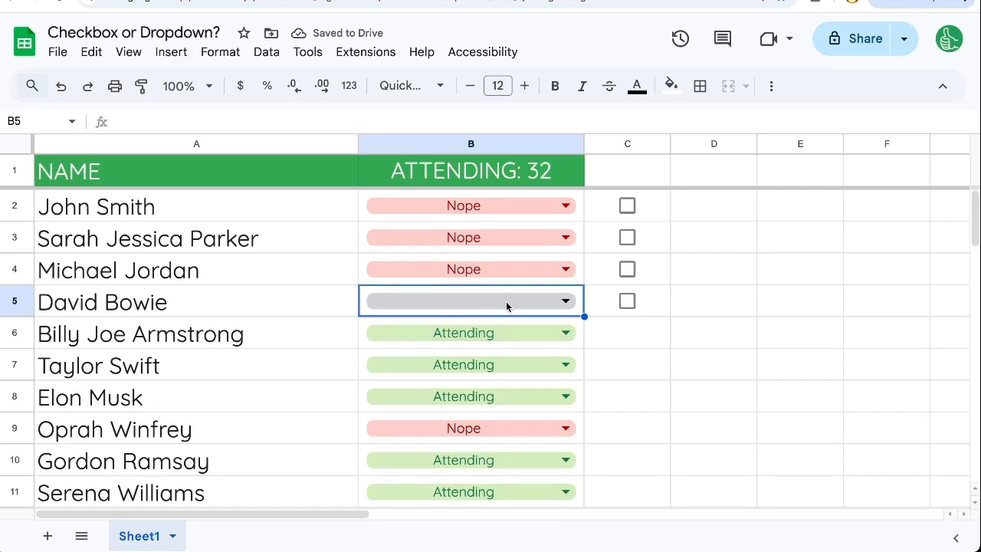
{"action": "left_click", "coordinate": [472, 302]}
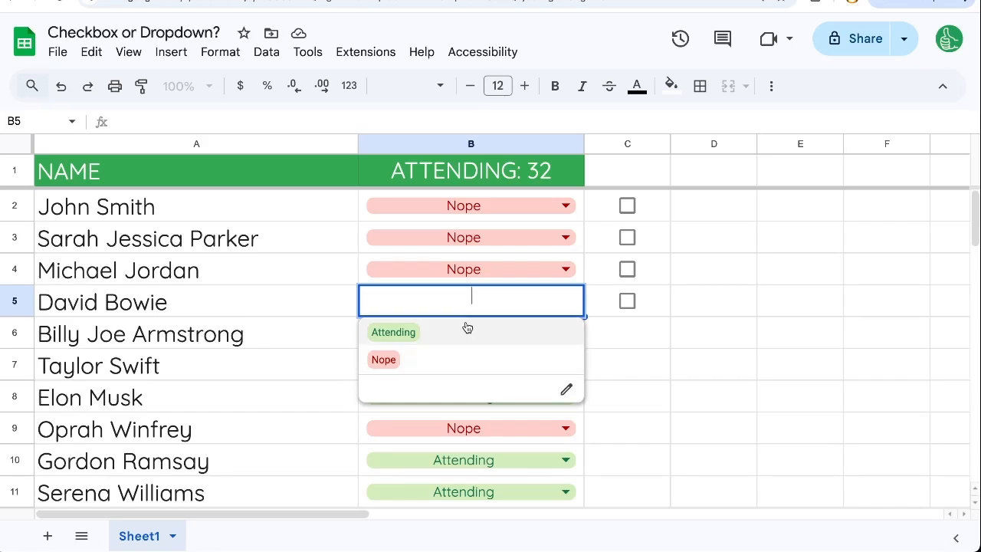
{"action": "key", "text": "Escape"}
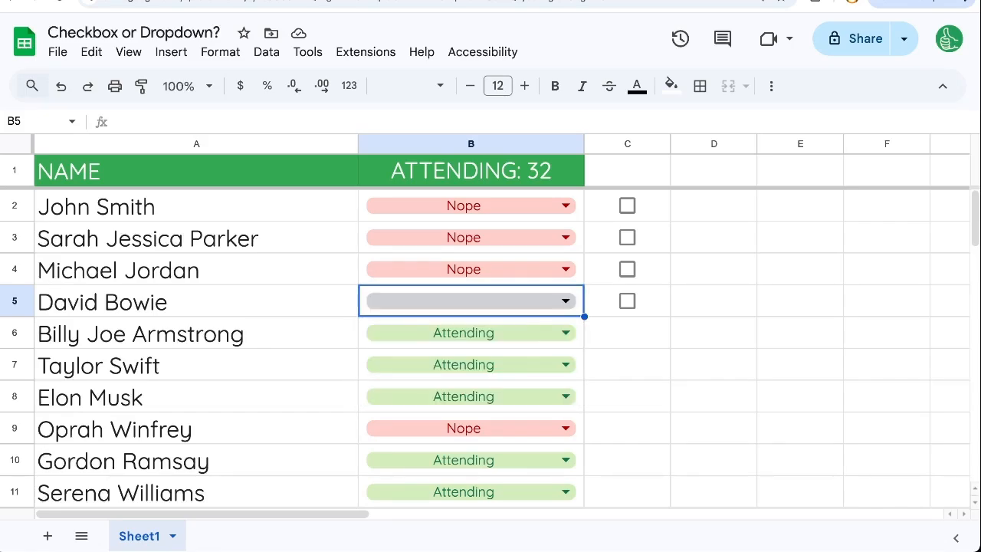
Check the box in C5 and add checked checkboxes in C6 through C8.
{"action": "left_click", "coordinate": [646, 299]}
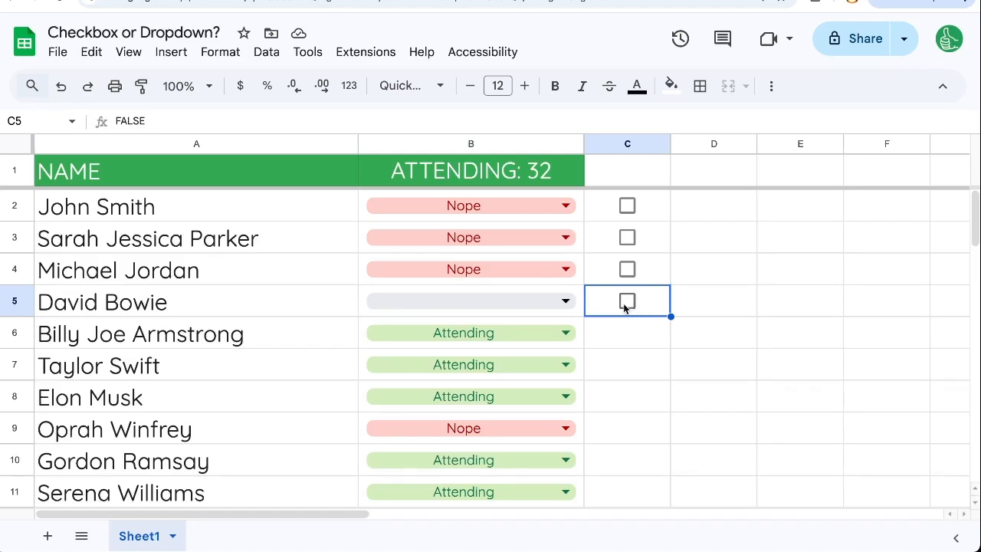
{"action": "left_click", "coordinate": [633, 302]}
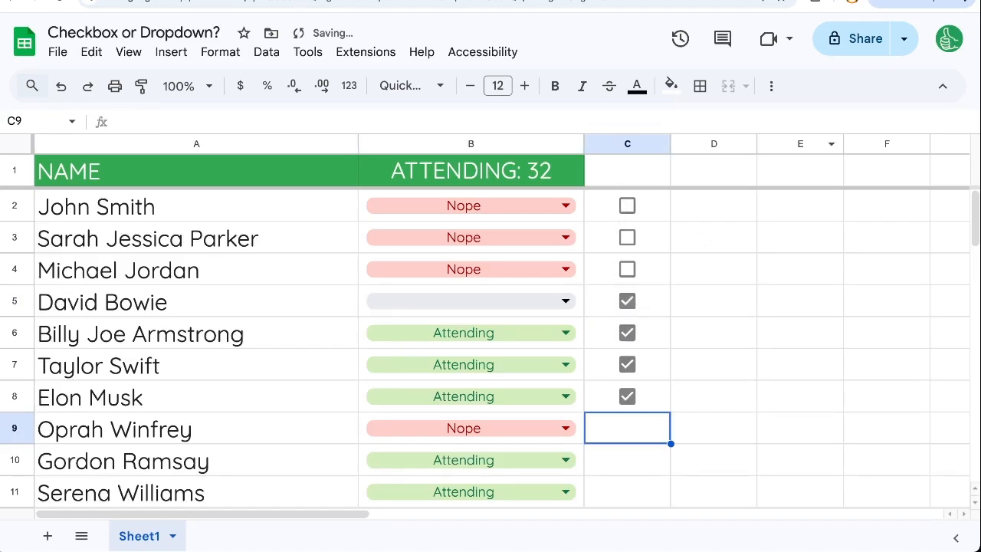
{"action": "key", "text": "Up"}
{"action": "key", "text": "Up"}
Enter the formula =COUNTIF(C2:C,TRUE) in cell C1 to count the checked boxes, using the B1 count formula as reference.
{"action": "left_click", "coordinate": [495, 174]}
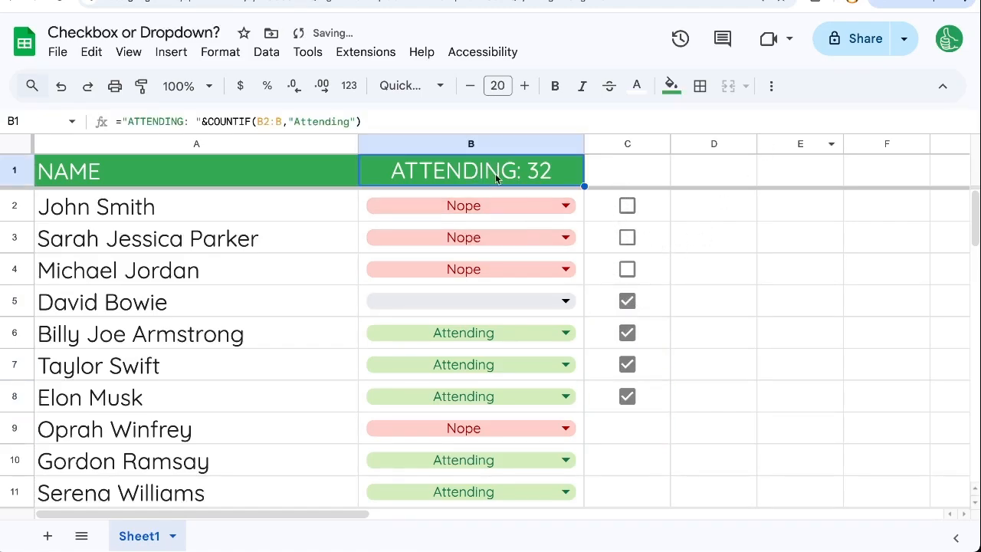
{"action": "left_click", "coordinate": [626, 178]}
{"action": "type", "text": "="}
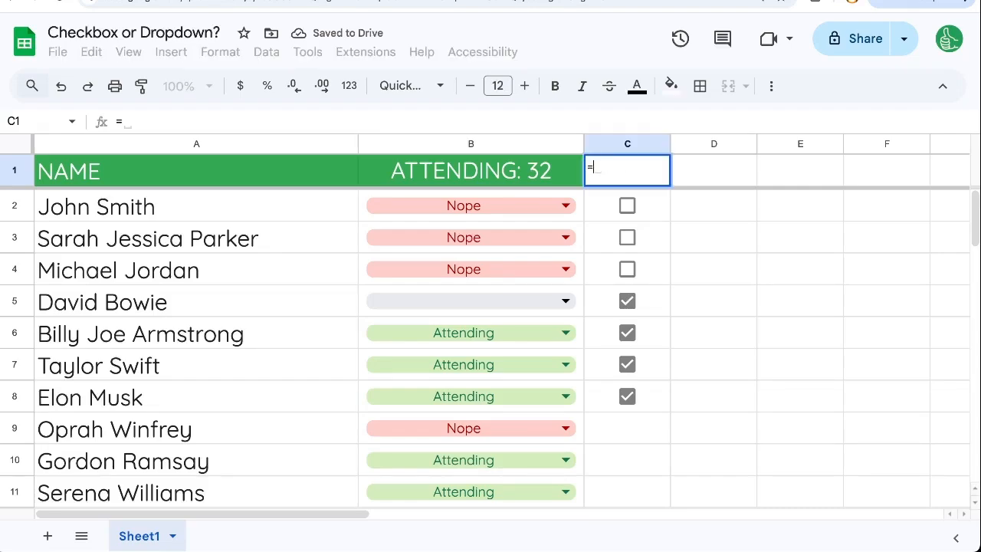
{"action": "type", "text": "COUNTIF("}
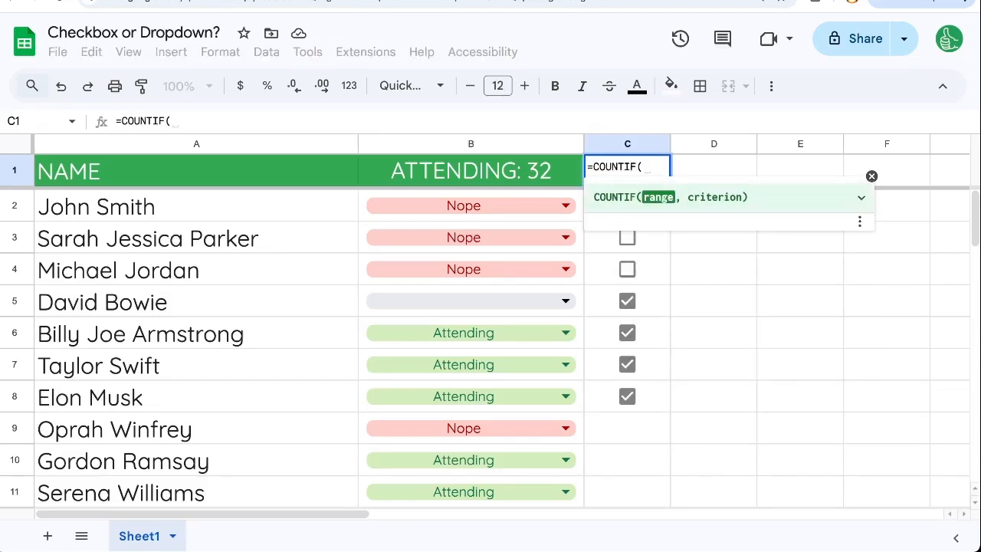
{"action": "type", "text": "C2:C,TEUE"}
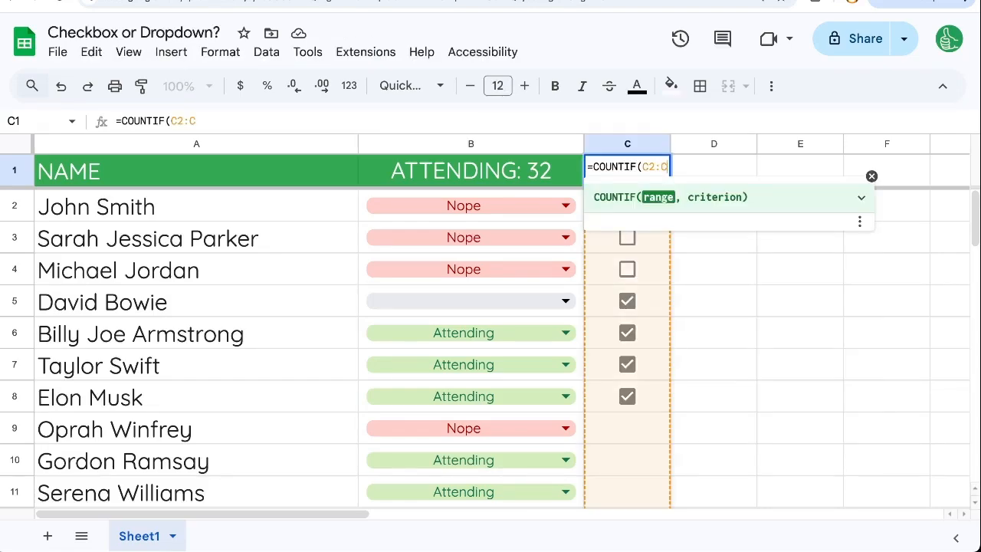
{"action": "key", "text": "BackSpace"}
{"action": "key", "text": "BackSpace"}
{"action": "type", "text": "RUE)"}
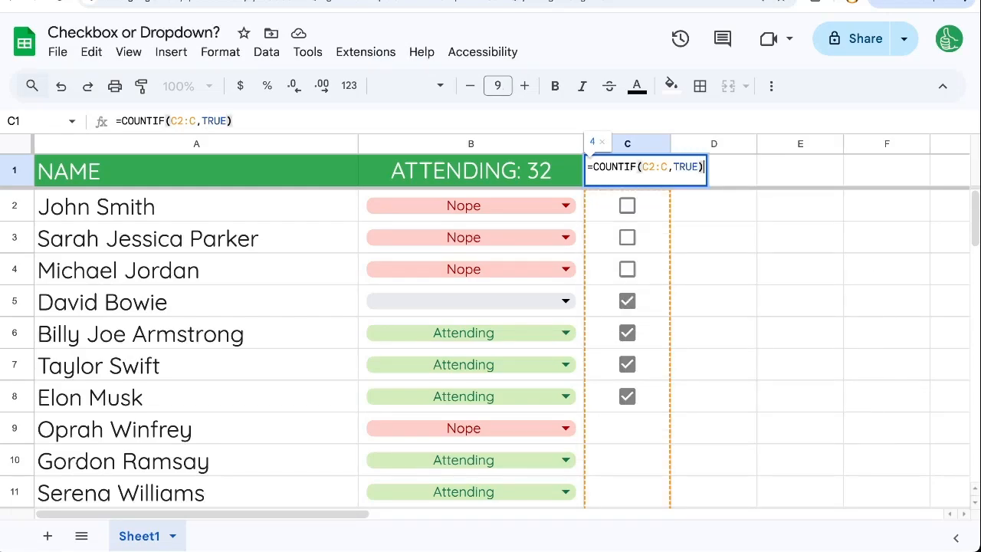
{"action": "key", "text": "Return"}
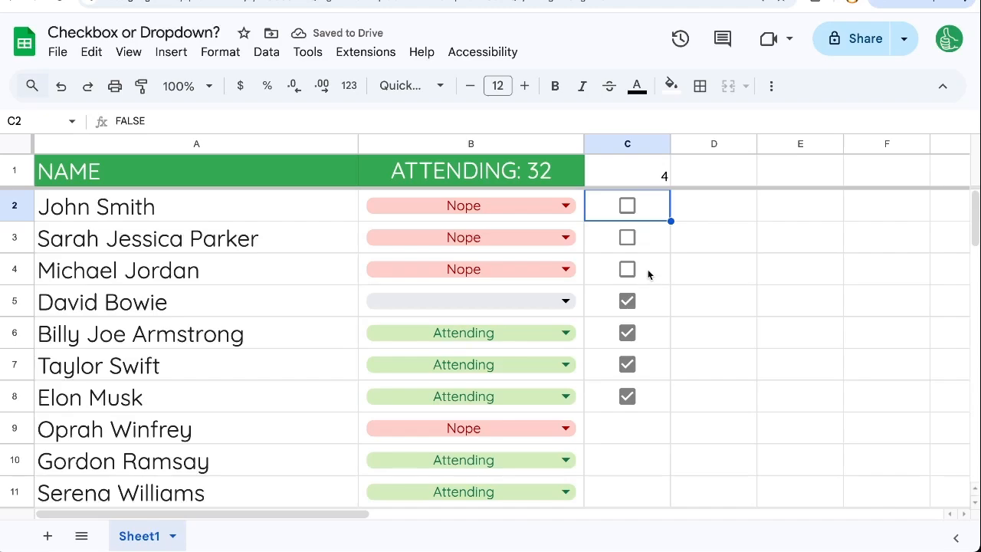
{"action": "left_click", "coordinate": [634, 172]}
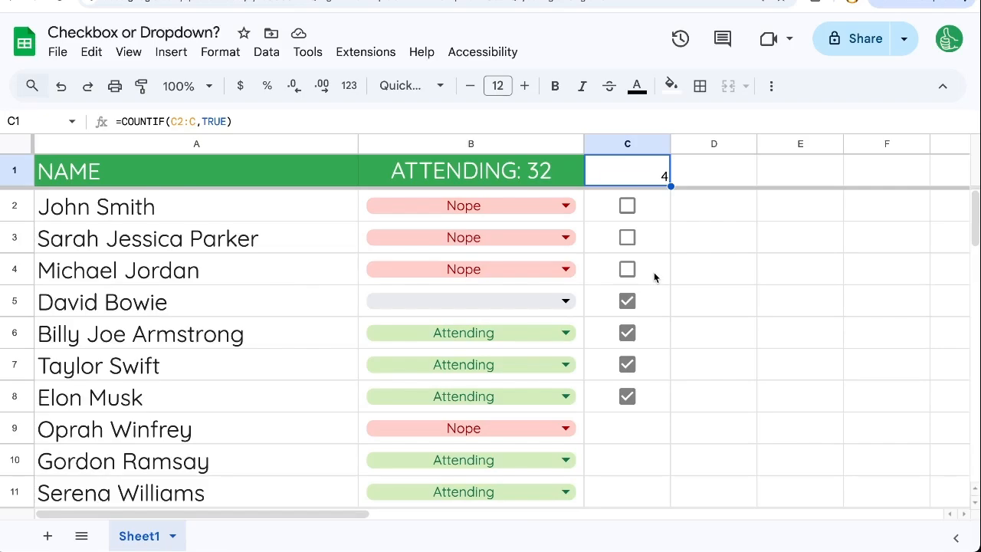
Open the Checkbox data validation rule for C2:C8 for editing, keeping Checkbox as the criterion.
{"action": "left_click_drag", "start_coordinate": [653, 275], "coordinate": [656, 208]}
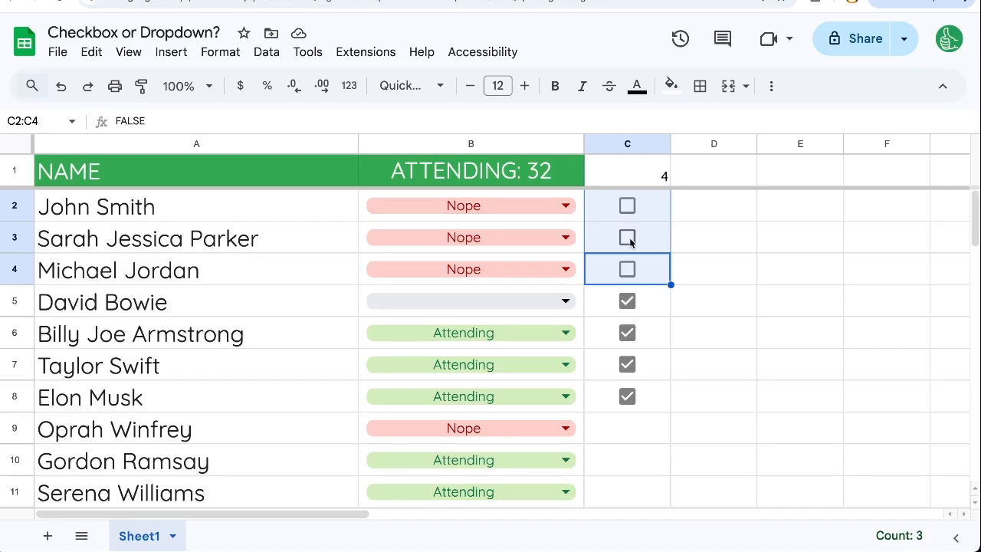
{"action": "left_click", "coordinate": [659, 202]}
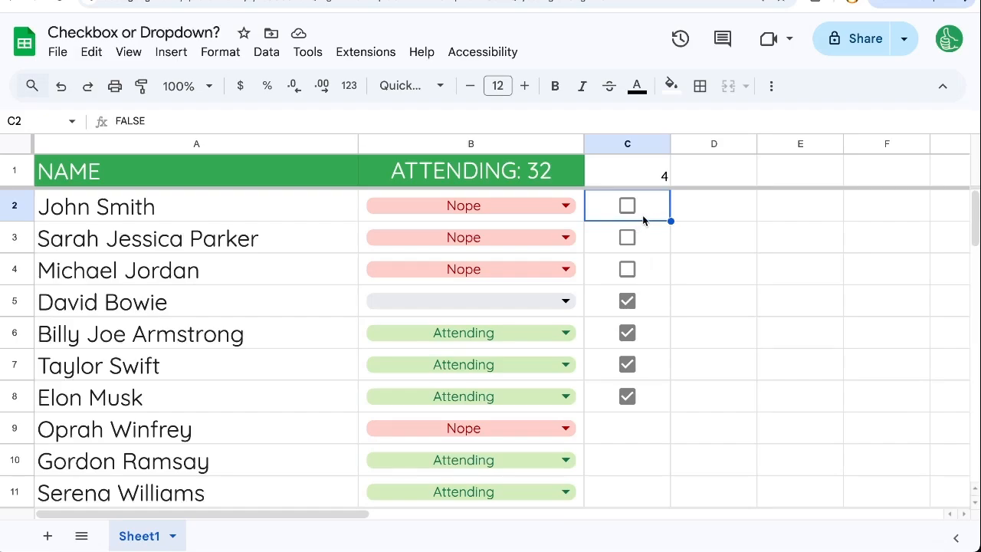
{"action": "right_click", "coordinate": [644, 209]}
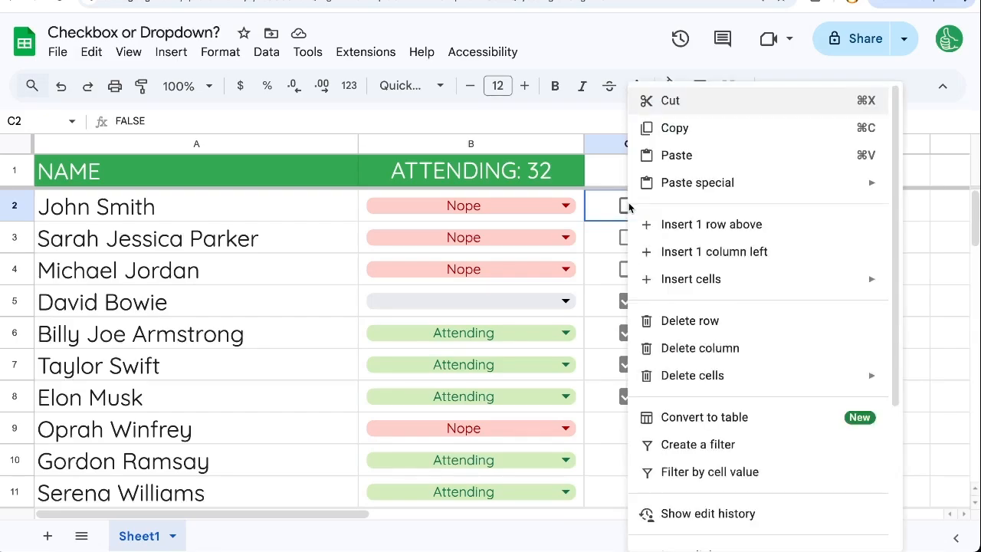
{"action": "scroll", "coordinate": [768, 399], "scroll_direction": "down", "scroll_amount": 3}
{"action": "mouse_move", "coordinate": [661, 531]}
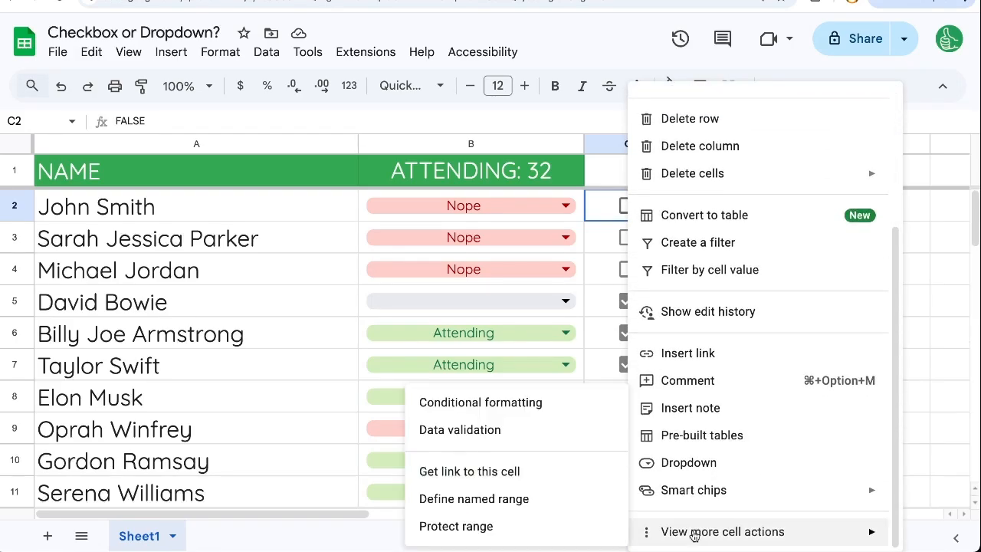
{"action": "left_click", "coordinate": [473, 431]}
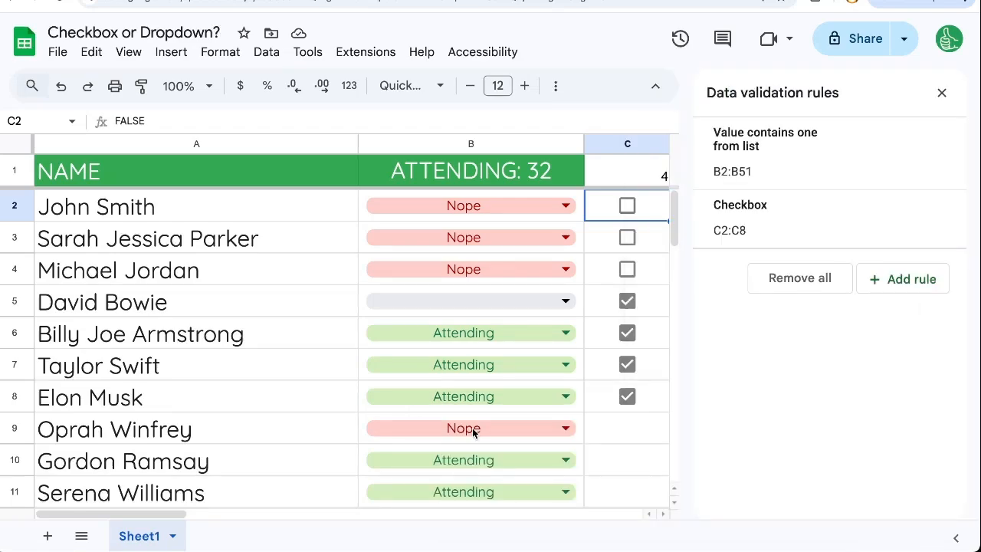
{"action": "left_click", "coordinate": [757, 222]}
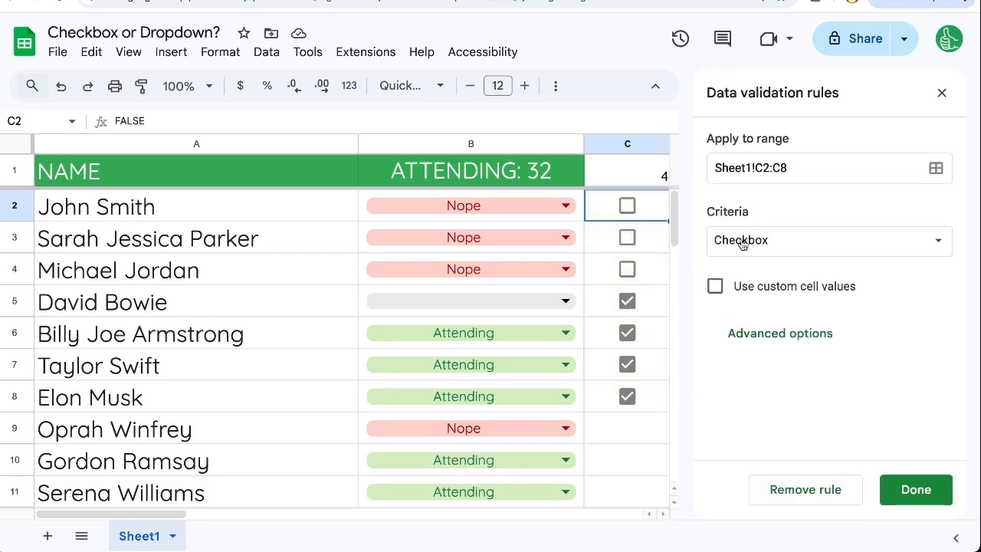
{"action": "left_click", "coordinate": [737, 242]}
{"action": "left_click", "coordinate": [950, 276]}
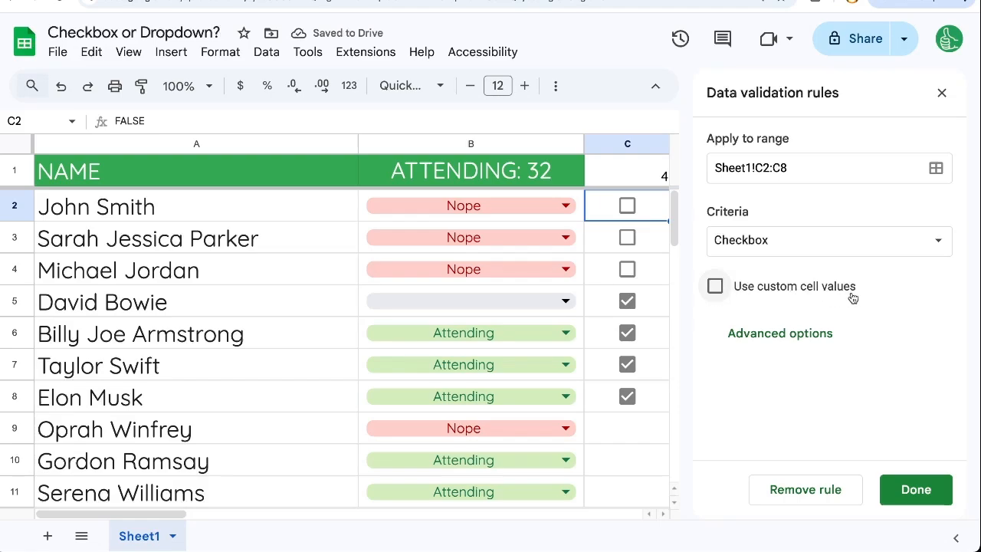
Enable custom cell values for the C2:C8 checkboxes, with "Attending" for checked and "Not Attending" for unchecked, and save the rule.
{"action": "left_click", "coordinate": [716, 290]}
{"action": "left_click", "coordinate": [848, 325]}
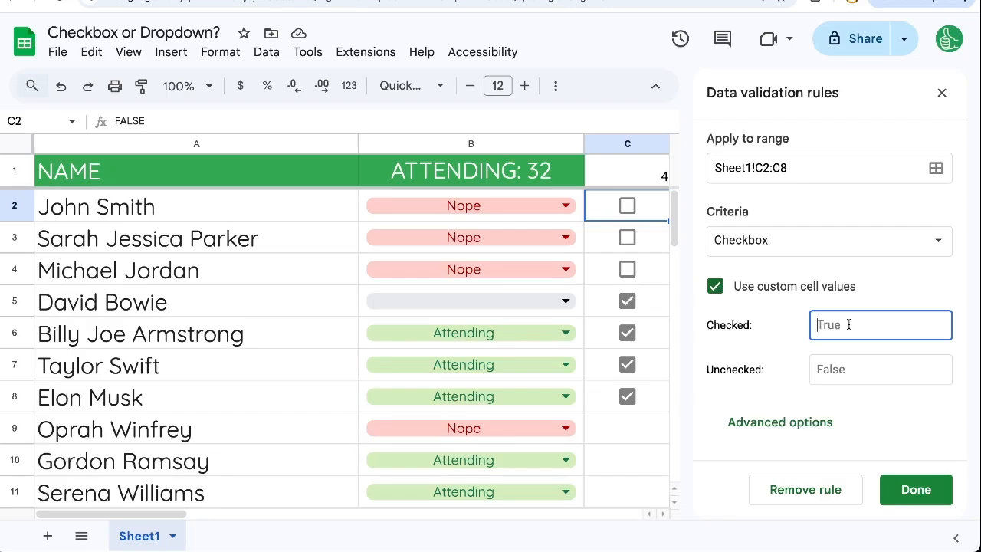
{"action": "type", "text": "Attending"}
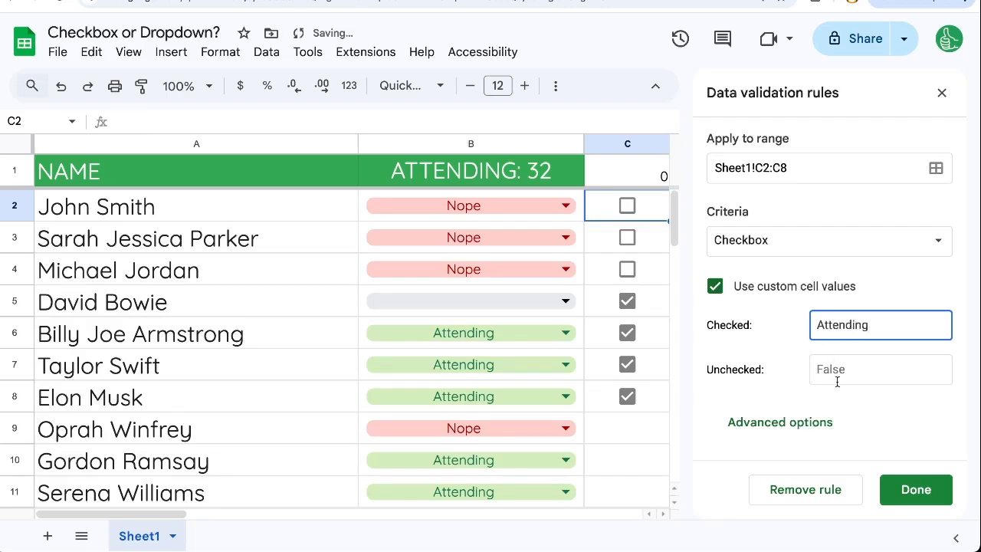
{"action": "left_click", "coordinate": [838, 378]}
{"action": "type", "text": "Not Attending"}
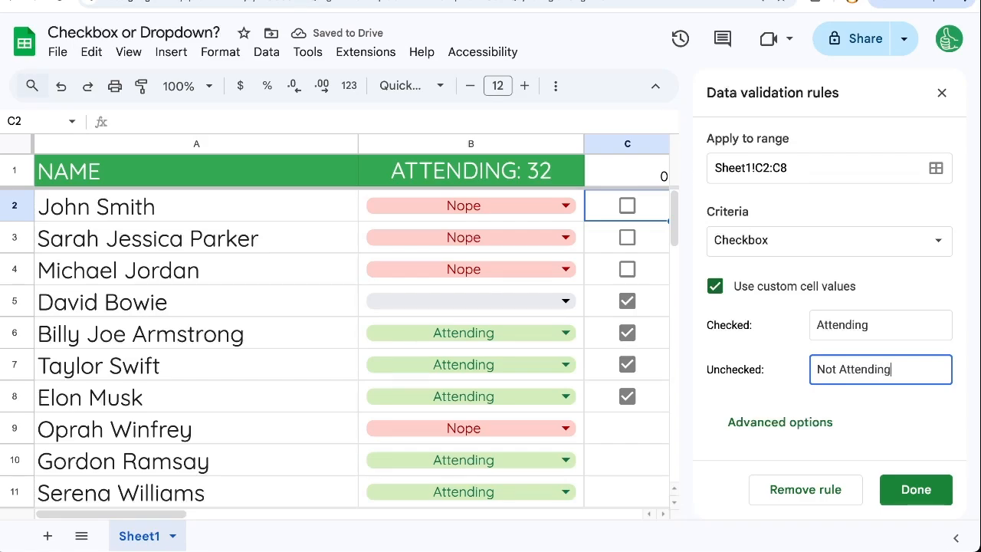
{"action": "left_click", "coordinate": [911, 484]}
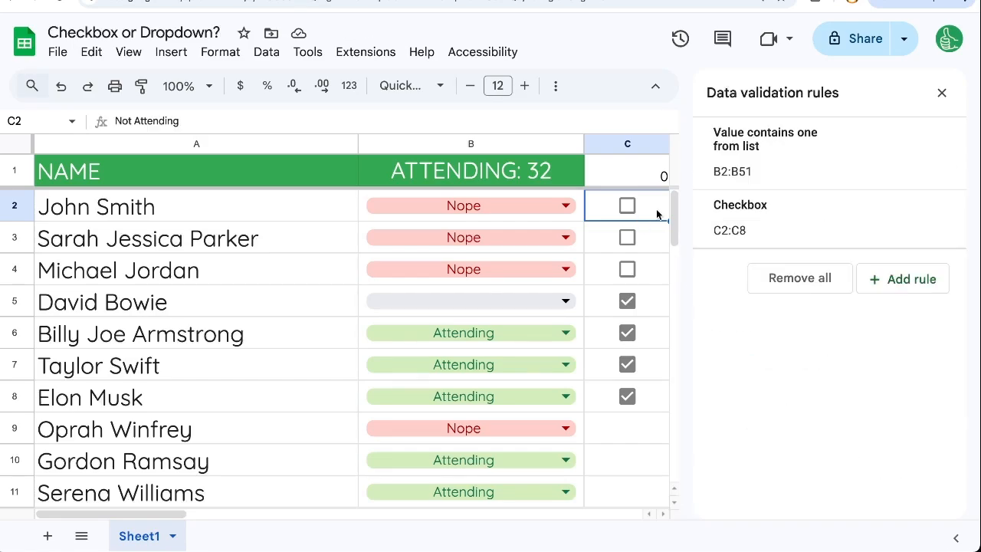
Toggle the C2 checkbox on and off and inspect the underlying value of the cell.
{"action": "left_click", "coordinate": [629, 204]}
{"action": "left_click", "coordinate": [629, 204]}
{"action": "left_click_drag", "start_coordinate": [178, 123], "coordinate": [100, 125]}
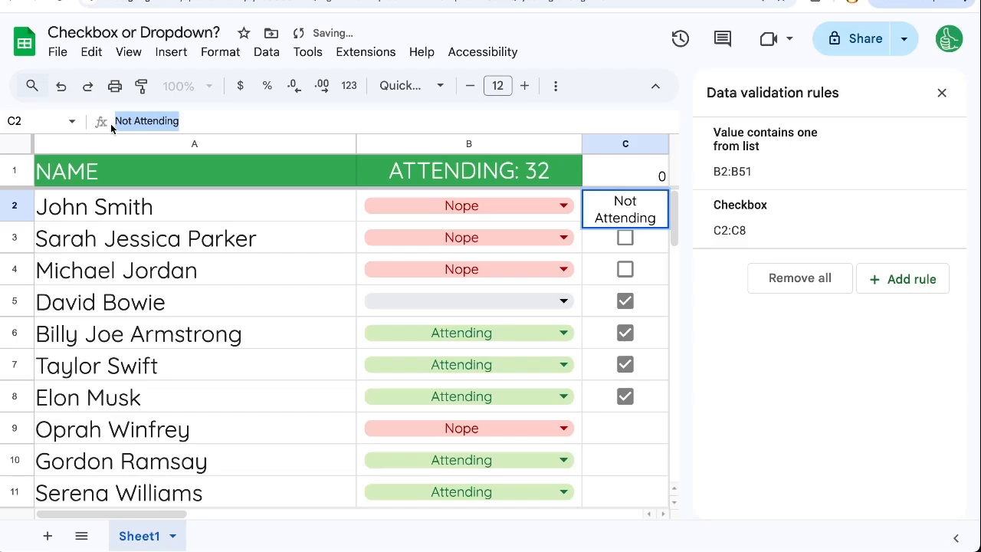
{"action": "left_click", "coordinate": [636, 246]}
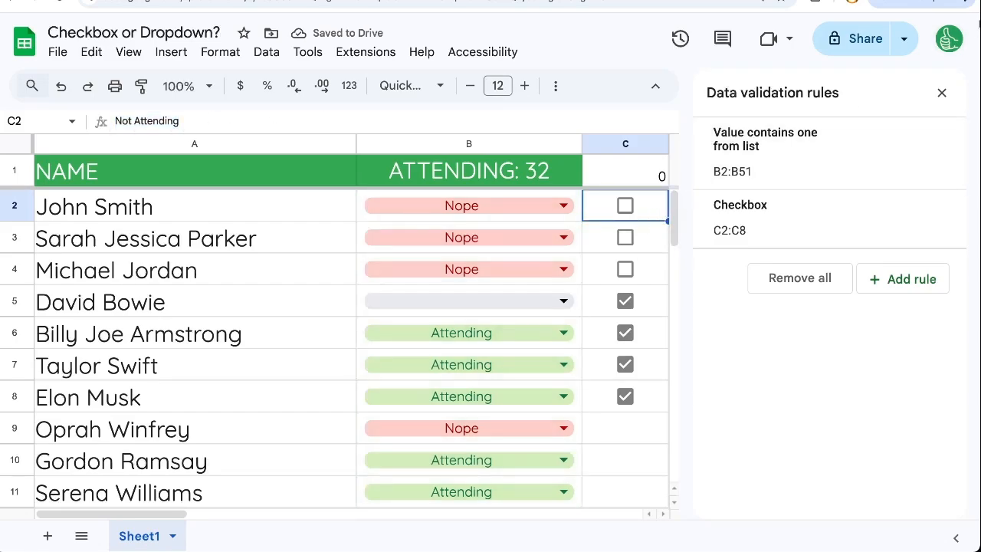
Inspect the criterion of the COUNTIF formula in cell C1 without changing it.
{"action": "left_click", "coordinate": [623, 177]}
{"action": "scroll", "coordinate": [622, 170], "scroll_direction": "right", "scroll_amount": 1}
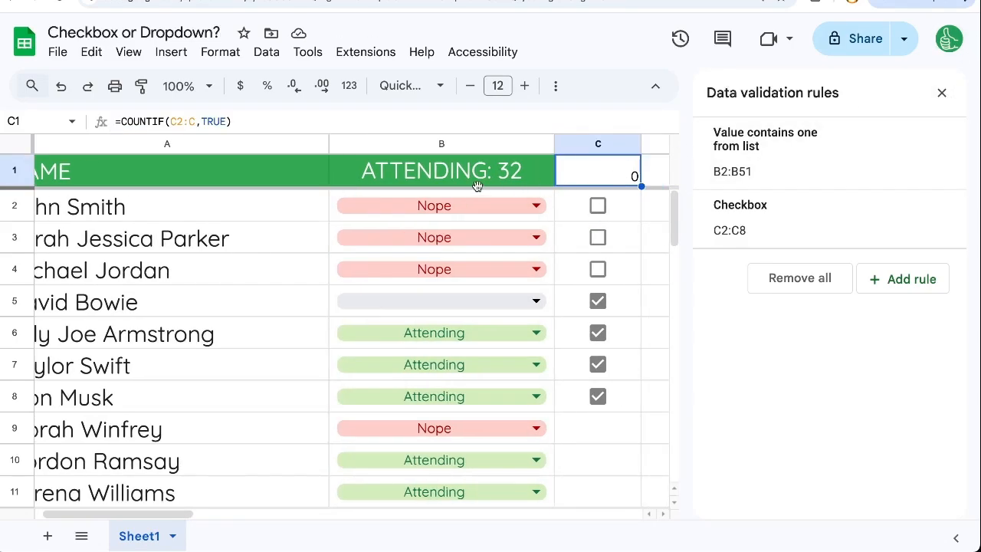
{"action": "double_click", "coordinate": [214, 121]}
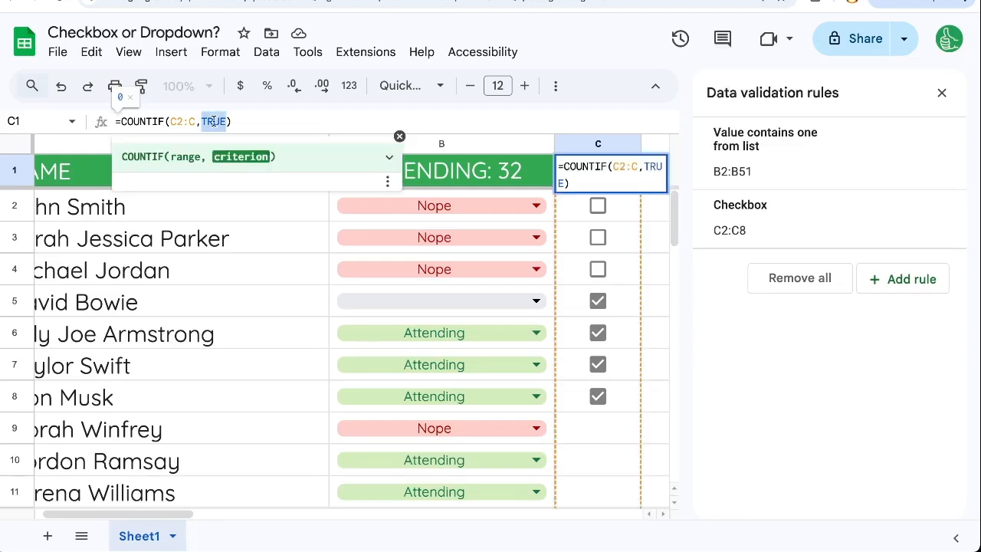
{"action": "key", "text": "Escape"}
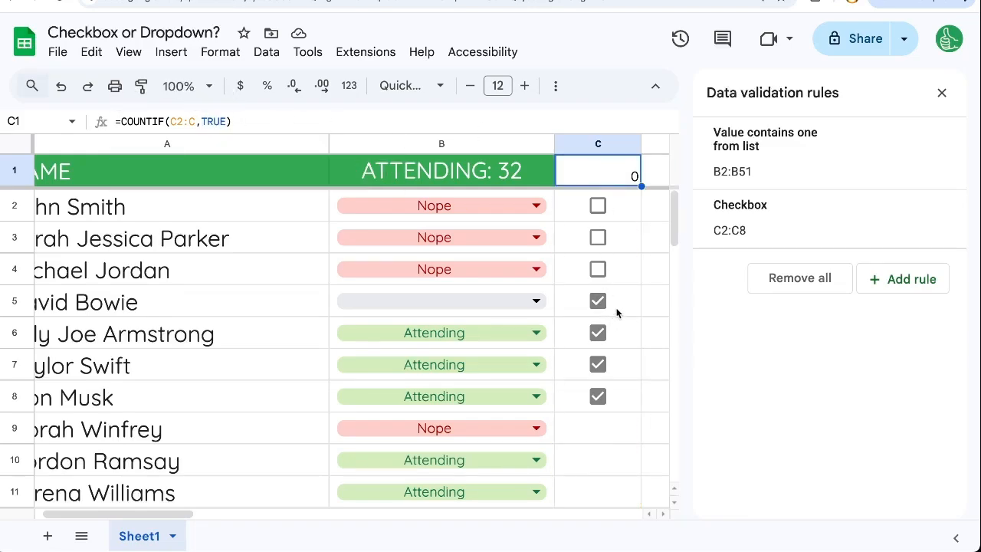
Change the criterion of the COUNTIF formula in C1 from TRUE to "Attending".
{"action": "double_click", "coordinate": [215, 121]}
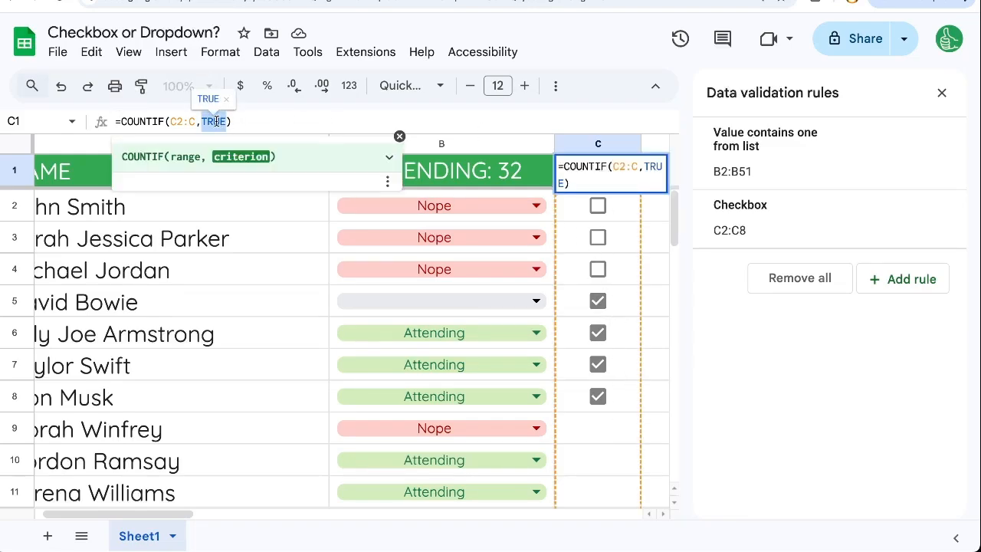
{"action": "key", "text": "BackSpace"}
{"action": "type", "text": "\"Attending\""}
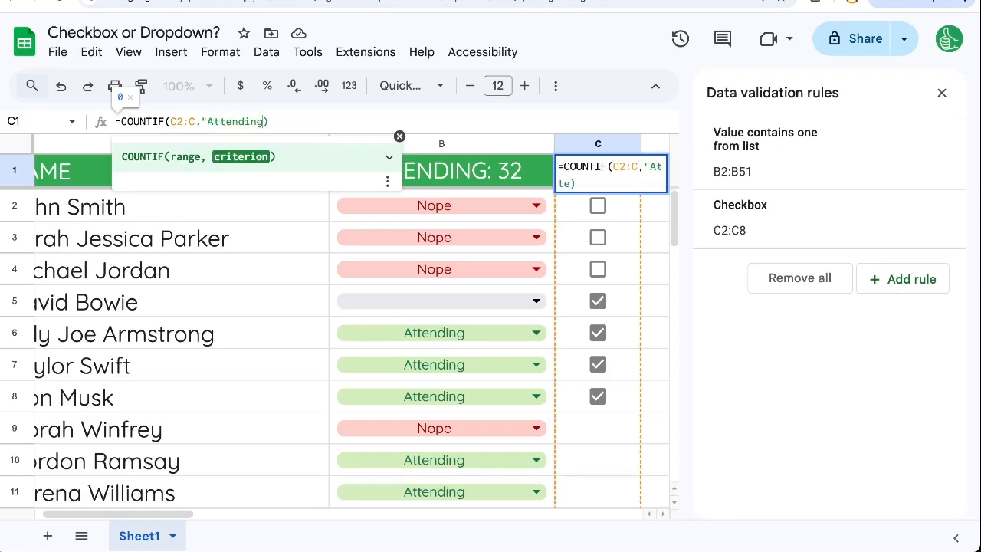
{"action": "key", "text": "Return"}
{"action": "left_click", "coordinate": [604, 165]}
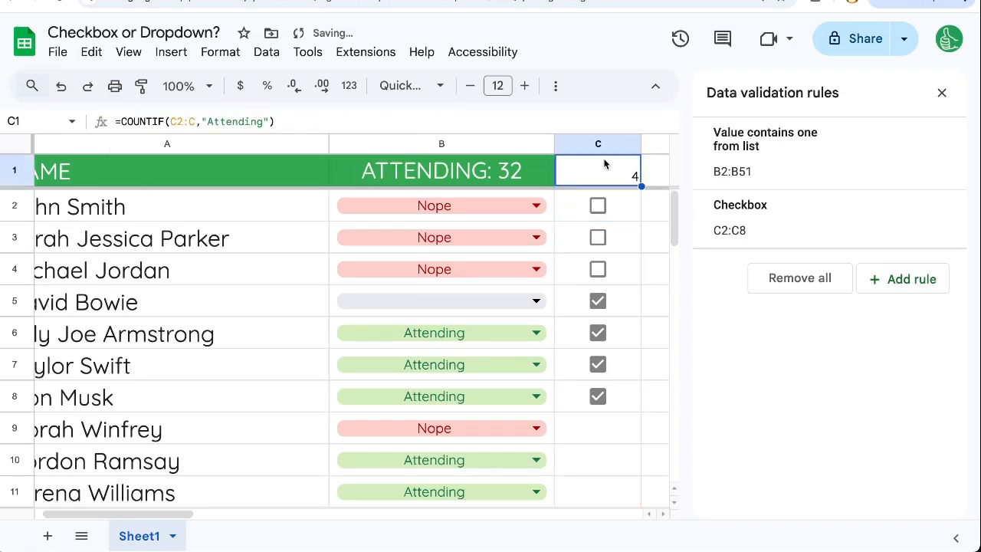
Inspect the underlying value of the checked C5 cell and of the checkbox range C2:C8.
{"action": "left_click", "coordinate": [622, 308]}
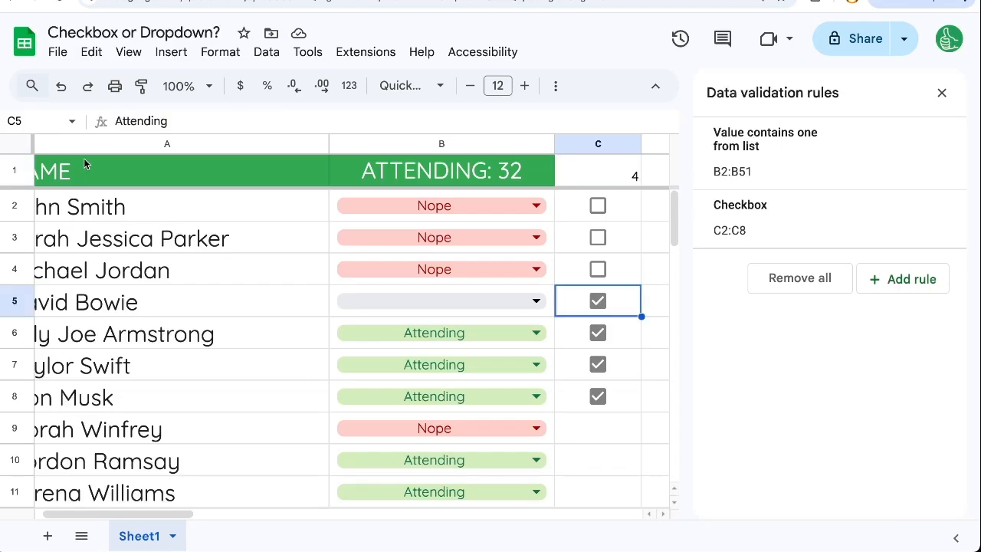
{"action": "left_click_drag", "start_coordinate": [188, 123], "coordinate": [114, 132]}
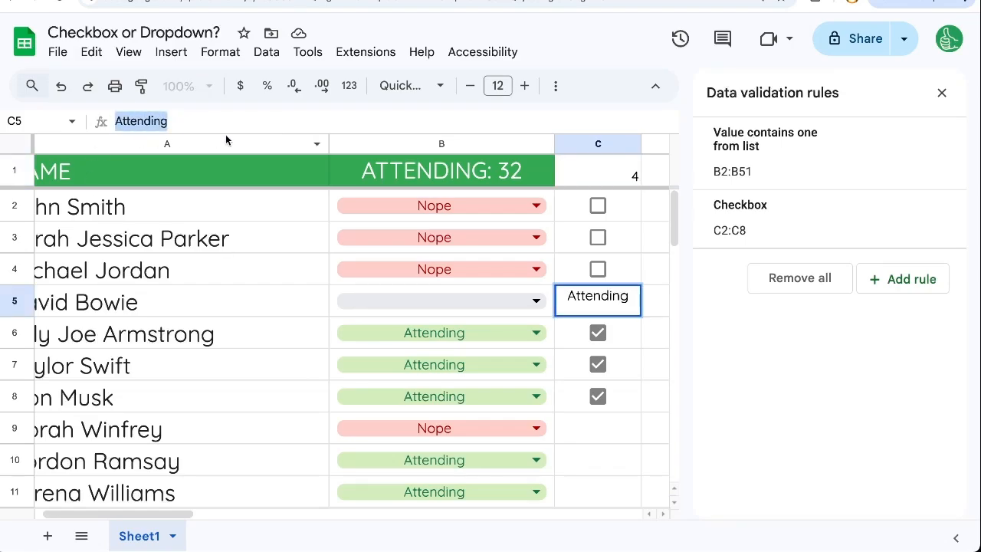
{"action": "key", "text": "Escape"}
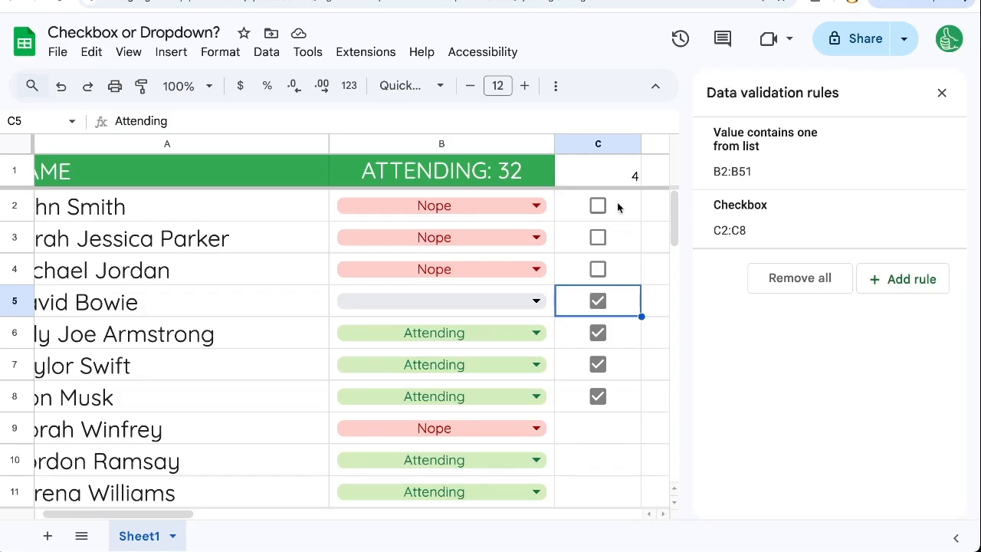
{"action": "left_click_drag", "start_coordinate": [616, 202], "coordinate": [611, 398]}
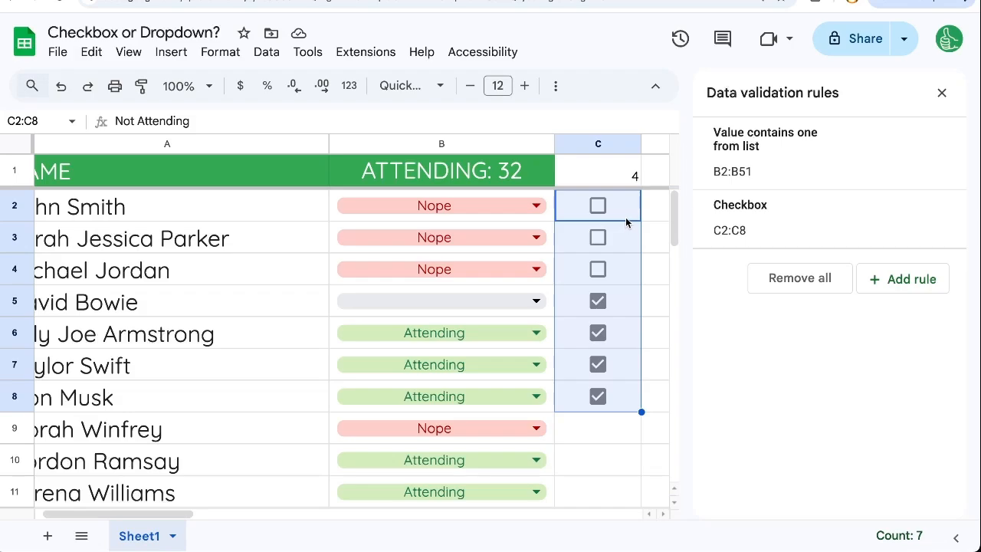
Open the B2 dropdown's validation rule for editing and rename the "Nope" option as "Busy".
{"action": "left_click", "coordinate": [542, 206]}
{"action": "left_click", "coordinate": [540, 214]}
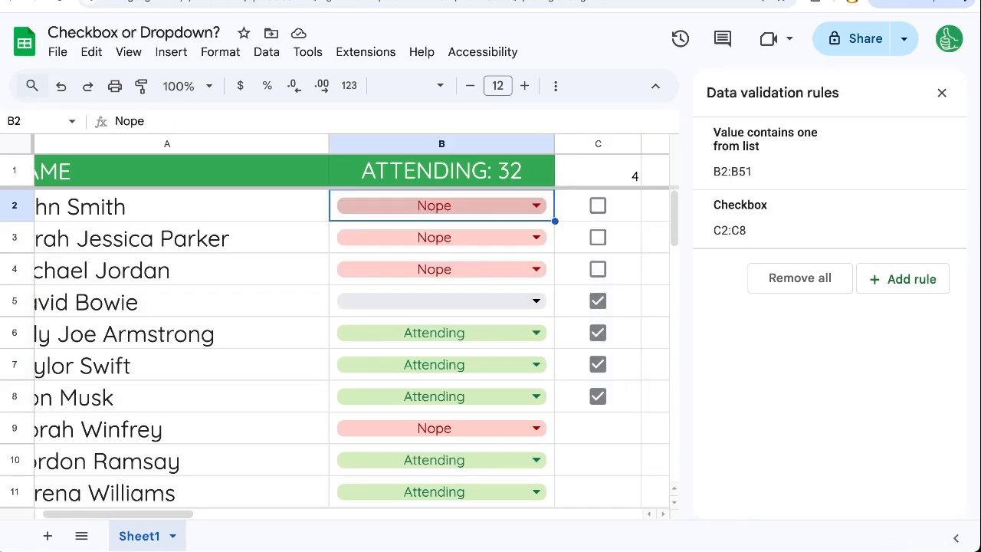
{"action": "left_click", "coordinate": [540, 206]}
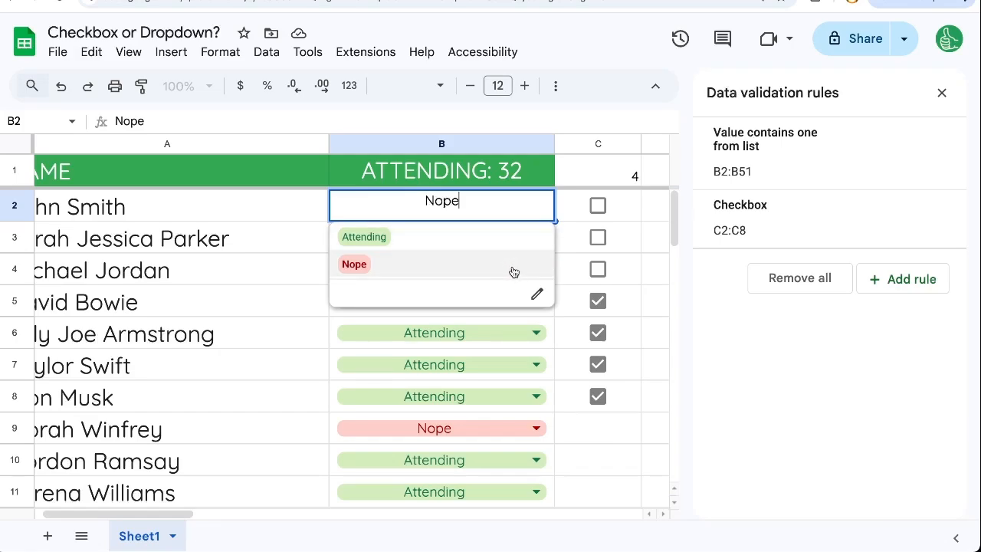
{"action": "left_click", "coordinate": [537, 294]}
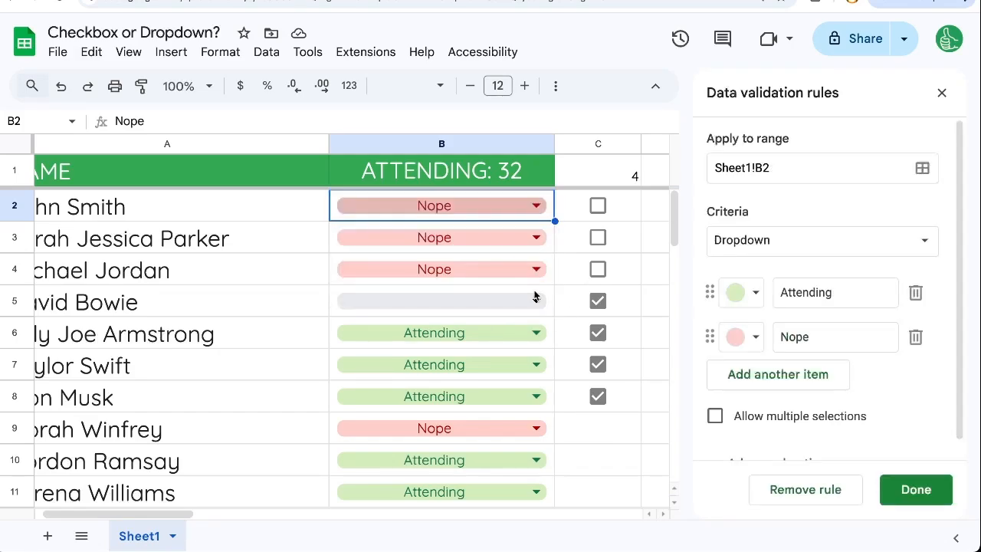
{"action": "double_click", "coordinate": [825, 336]}
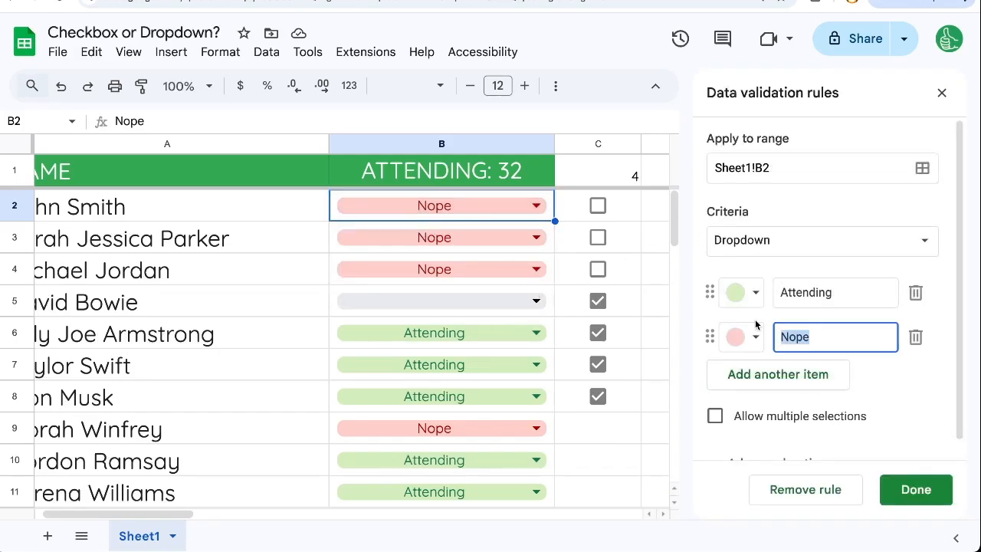
{"action": "type", "text": "Not"}
{"action": "key", "text": "BackSpace"}
{"action": "key", "text": "BackSpace"}
{"action": "key", "text": "BackSpace"}
{"action": "type", "text": "Busy"}
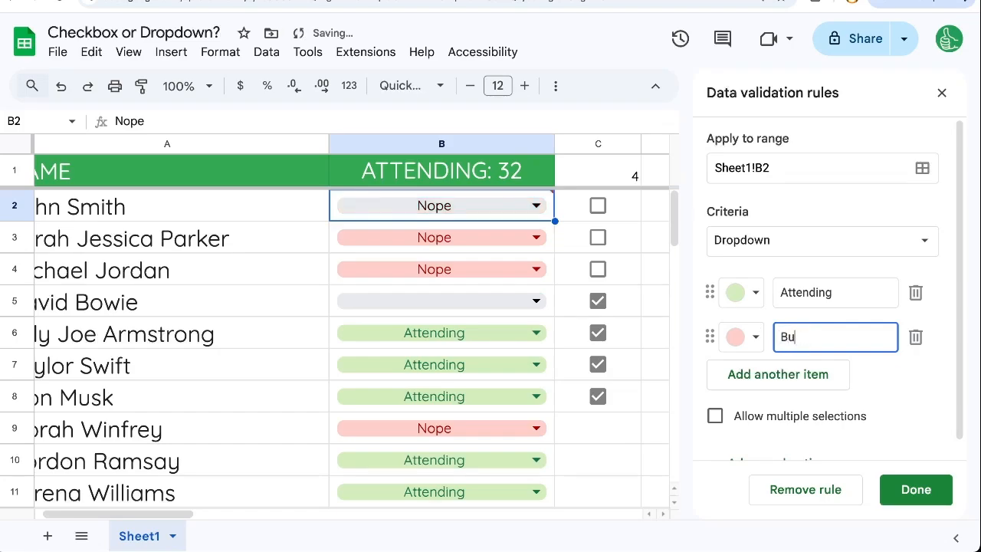
Add two more options to the B2 dropdown rule, "Another Event" and "Already Volunteering".
{"action": "left_click", "coordinate": [787, 386]}
{"action": "type", "text": "Another "}
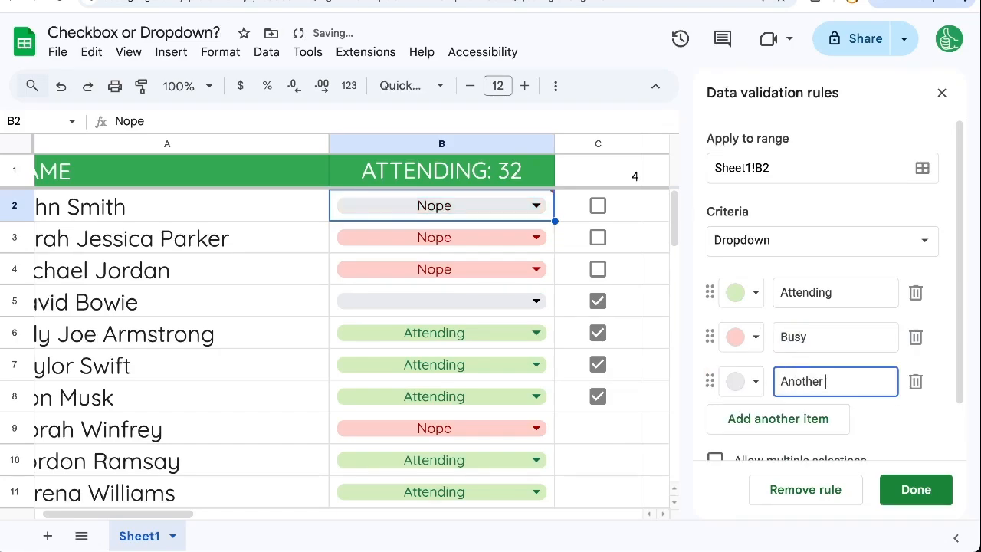
{"action": "type", "text": "Event"}
{"action": "key", "text": "Return"}
{"action": "type", "text": "Already"}
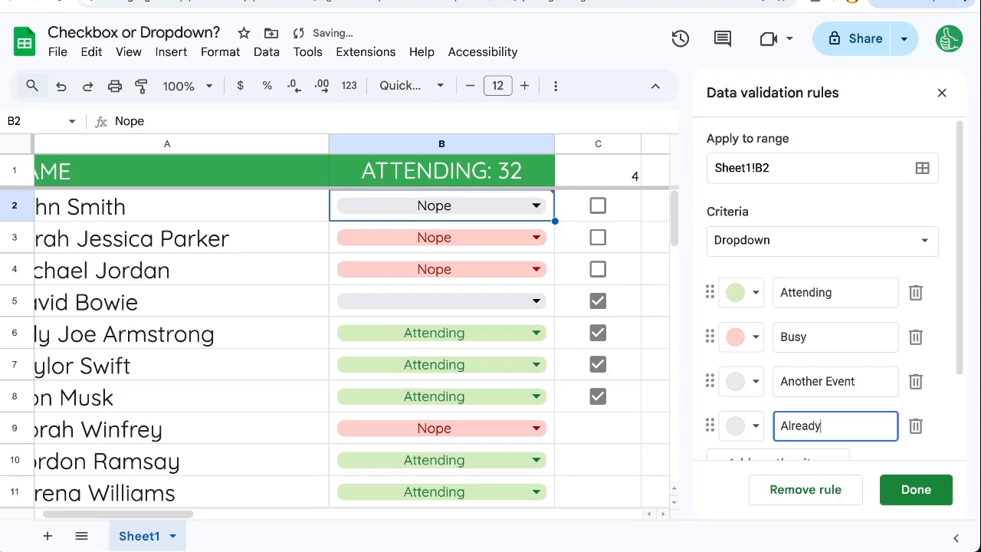
{"action": "type", "text": " Volunteering"}
Color the "Already Volunteering" and "Another Event" dropdown options light red, like the "Busy" option.
{"action": "left_click", "coordinate": [754, 428]}
{"action": "left_click", "coordinate": [774, 250]}
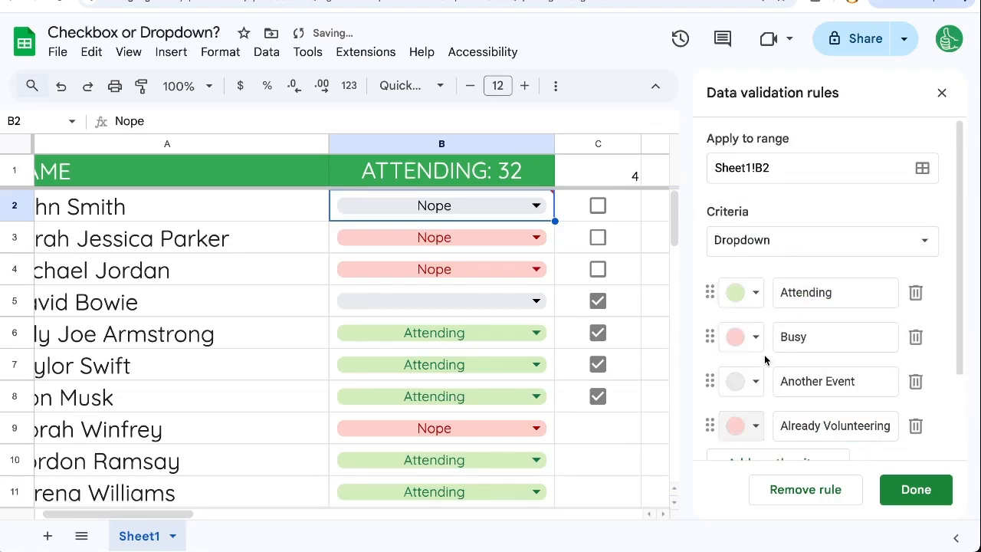
{"action": "left_click", "coordinate": [755, 381]}
{"action": "left_click", "coordinate": [774, 205]}
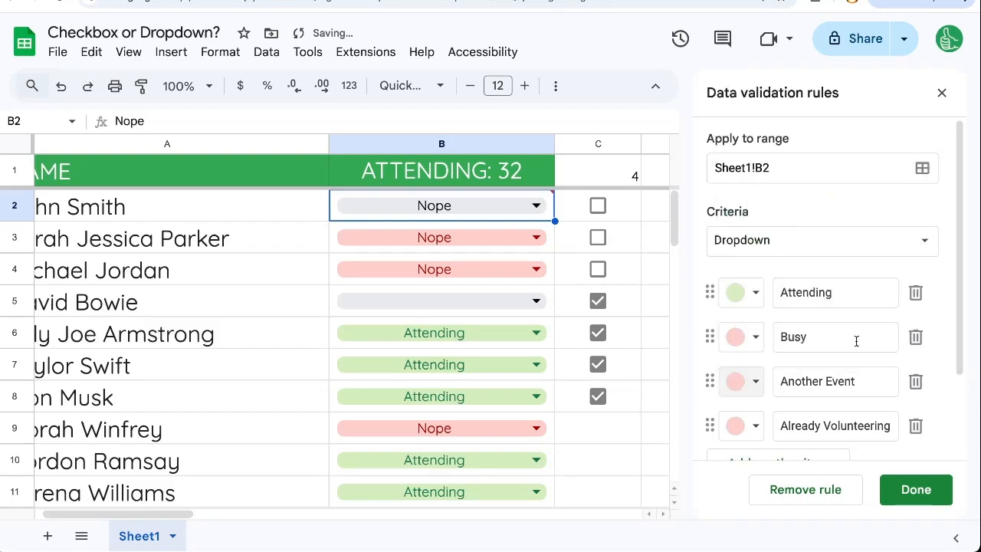
{"action": "scroll", "coordinate": [856, 341], "scroll_direction": "down", "scroll_amount": 1}
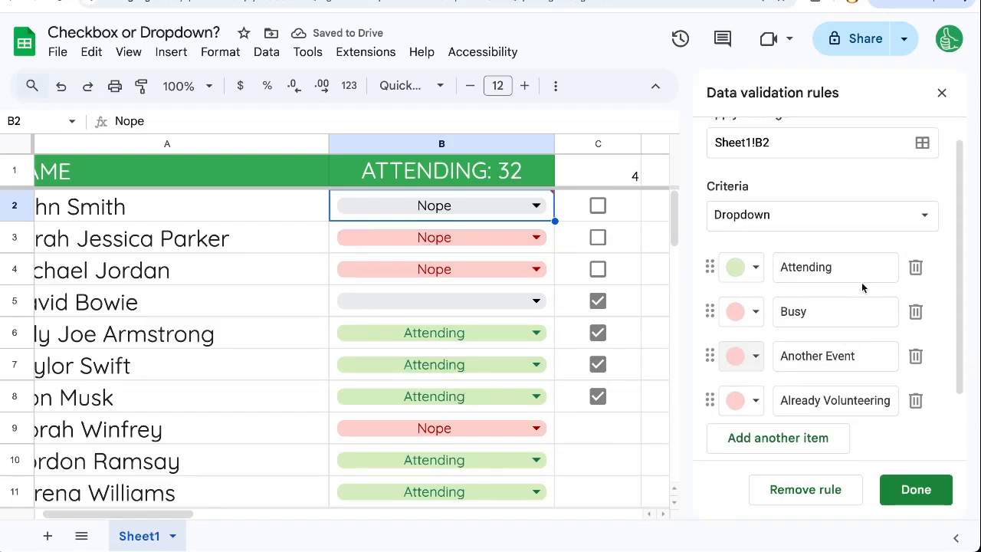
{"action": "left_click_drag", "start_coordinate": [835, 277], "coordinate": [770, 266]}
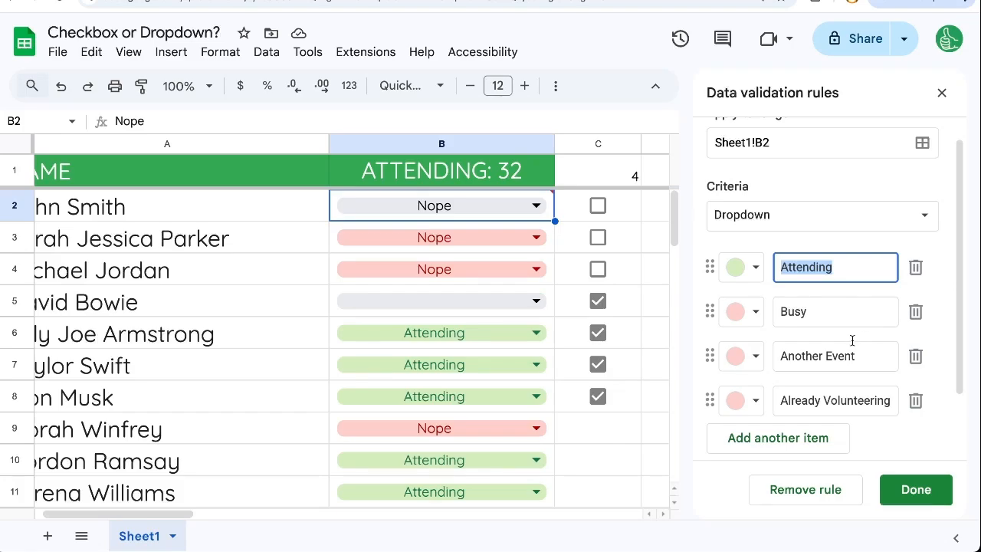
{"action": "scroll", "coordinate": [852, 340], "scroll_direction": "down", "scroll_amount": 1}
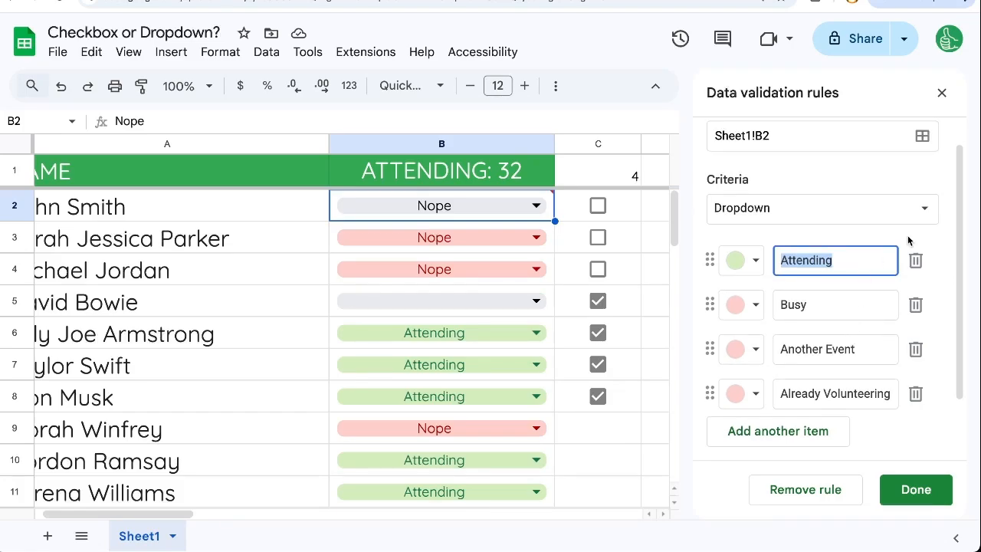
{"action": "left_click", "coordinate": [935, 238]}
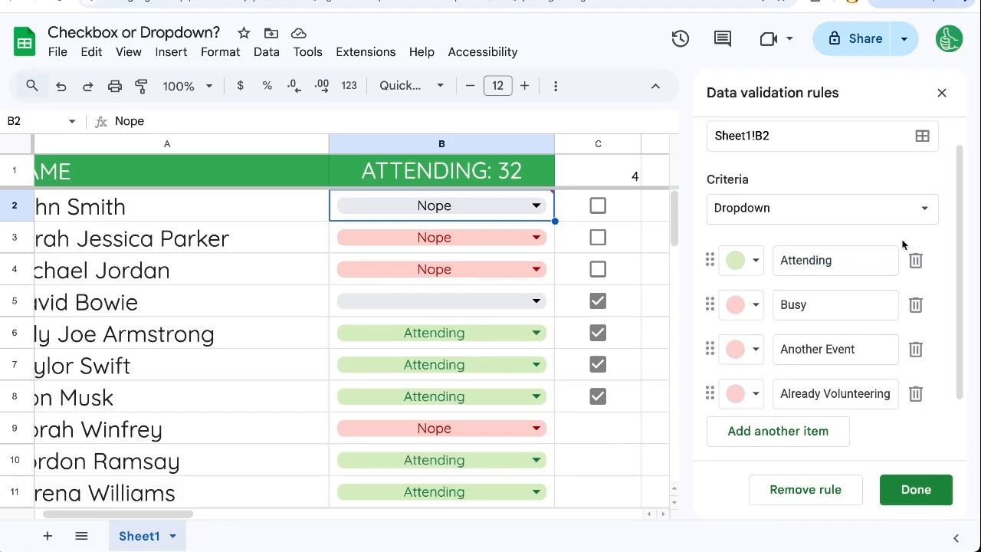
Narrow column A to fit the guest names more closely.
{"action": "scroll", "coordinate": [430, 272], "scroll_direction": "left", "scroll_amount": 1}
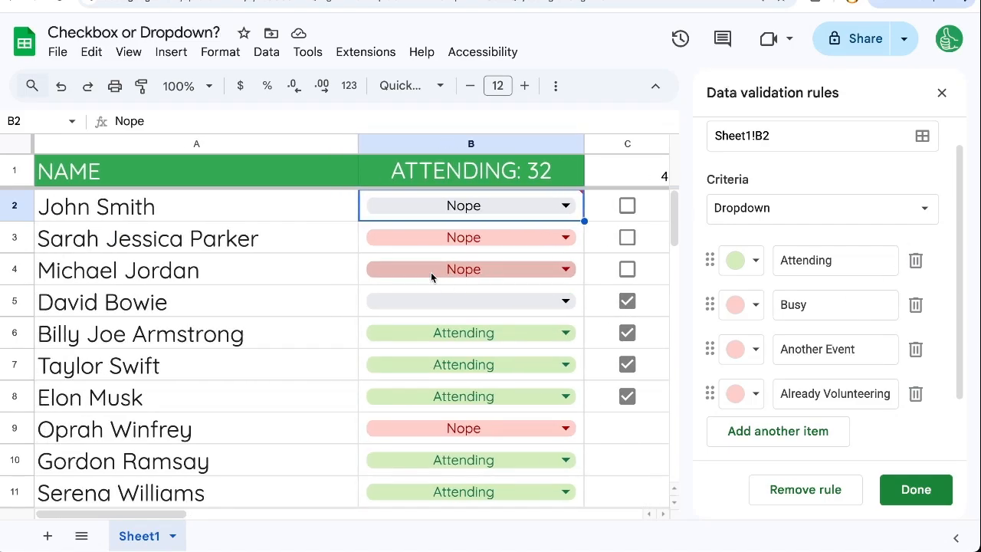
{"action": "left_click_drag", "start_coordinate": [358, 144], "coordinate": [309, 144]}
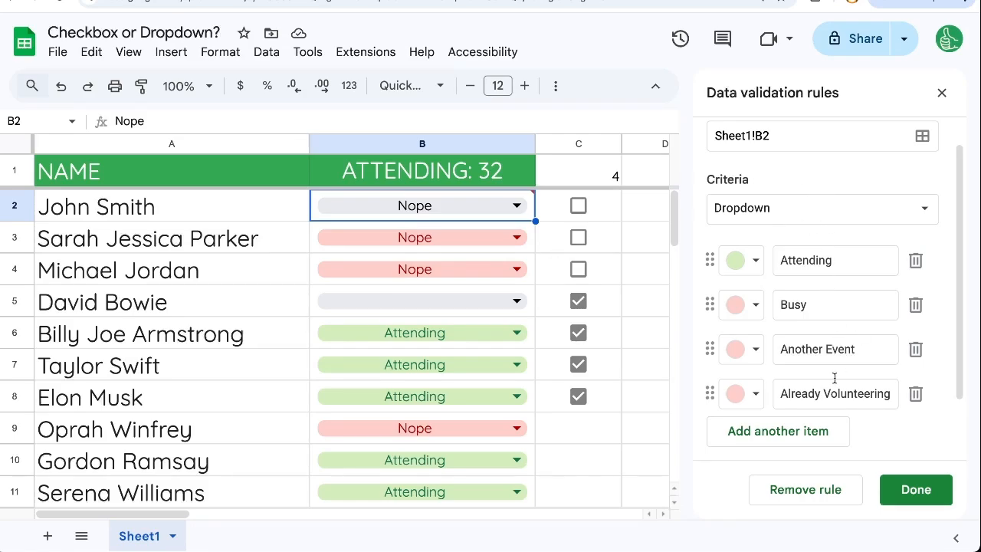
Save the edited dropdown rule for all the dropdown cells in column B and close the data validation rules.
{"action": "left_click", "coordinate": [915, 490]}
{"action": "left_click", "coordinate": [648, 326]}
{"action": "left_click", "coordinate": [664, 205]}
{"action": "left_click", "coordinate": [941, 93]}
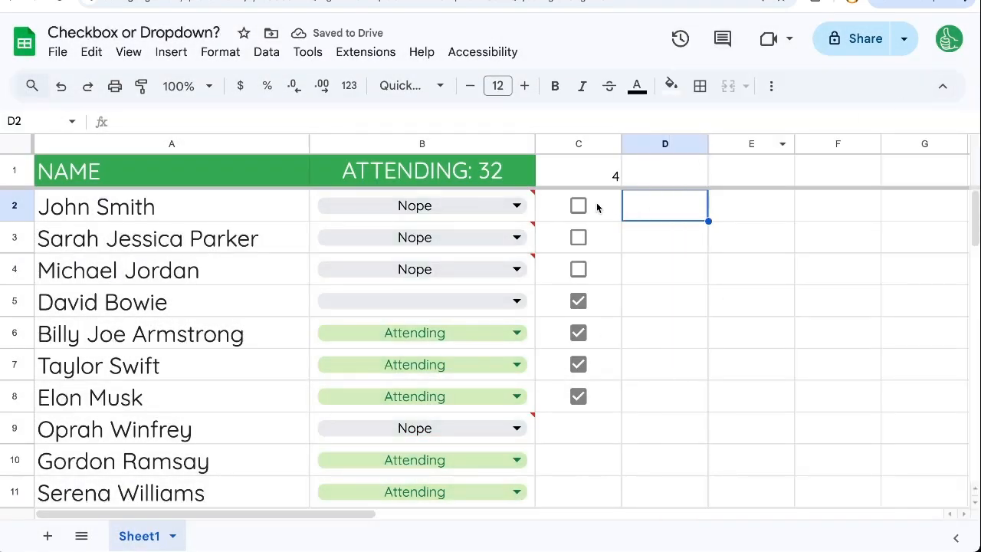
Enter the header "Reason" in cell D1.
{"action": "left_click", "coordinate": [654, 164]}
{"action": "type", "text": "Reaason"}
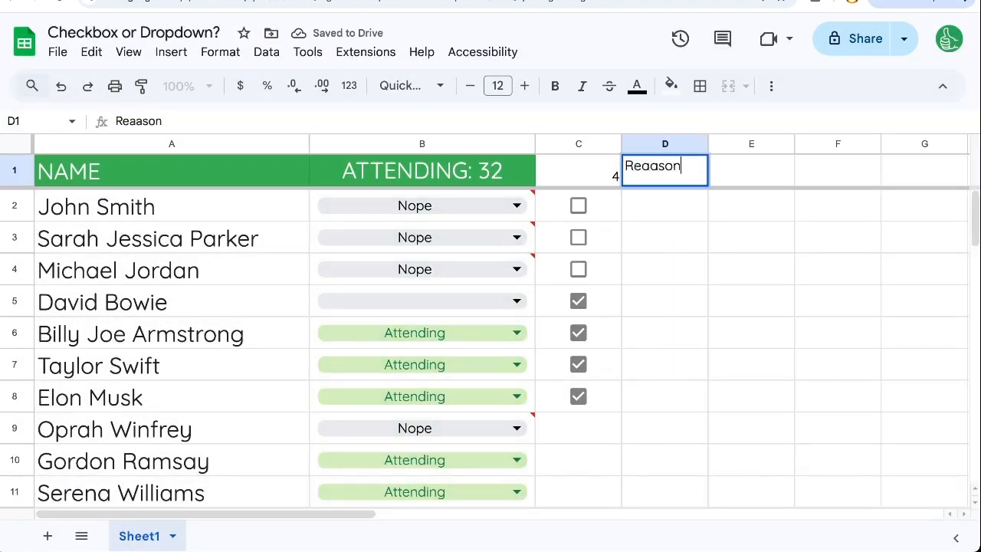
{"action": "key", "text": "BackSpace"}
{"action": "key", "text": "BackSpace"}
{"action": "key", "text": "BackSpace"}
{"action": "key", "text": "BackSpace"}
{"action": "type", "text": "son"}
{"action": "left_click", "coordinate": [650, 372], "text": "shift"}
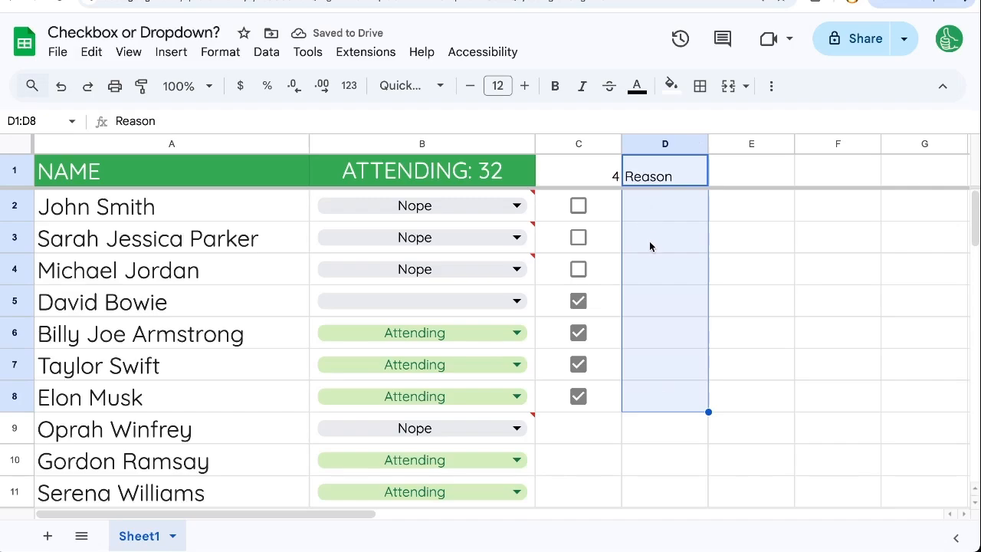
Enter "Already Volunteeriing" as the reason in D2 and widen column D to fit the text.
{"action": "left_click", "coordinate": [660, 204]}
{"action": "type", "text": "Already "}
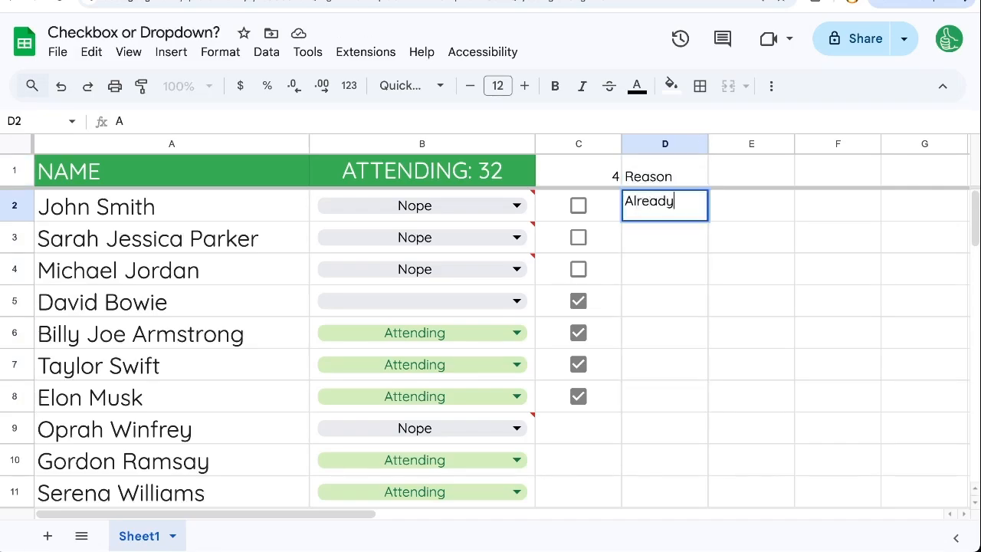
{"action": "type", "text": "Volunteeriing"}
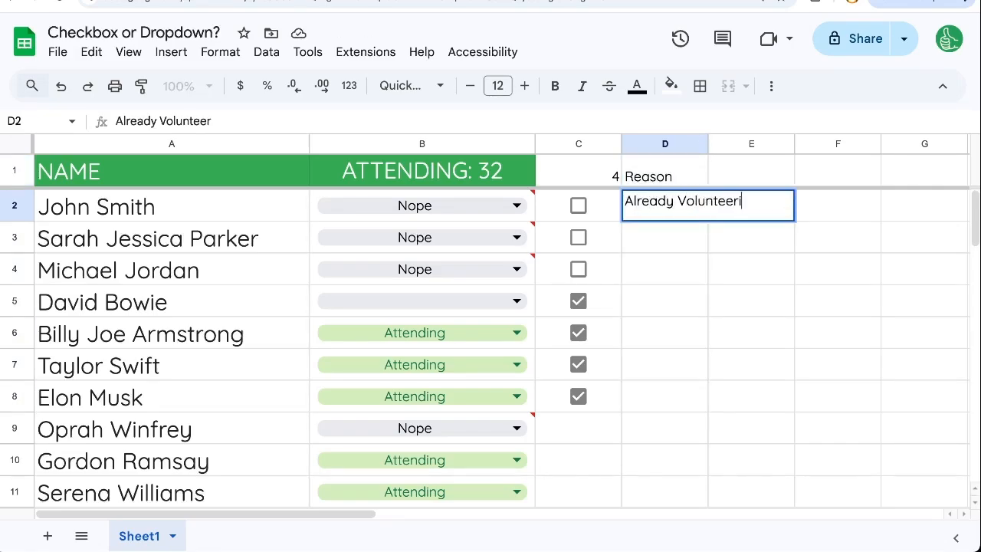
{"action": "key", "text": "Return"}
{"action": "left_click_drag", "start_coordinate": [710, 143], "coordinate": [821, 143]}
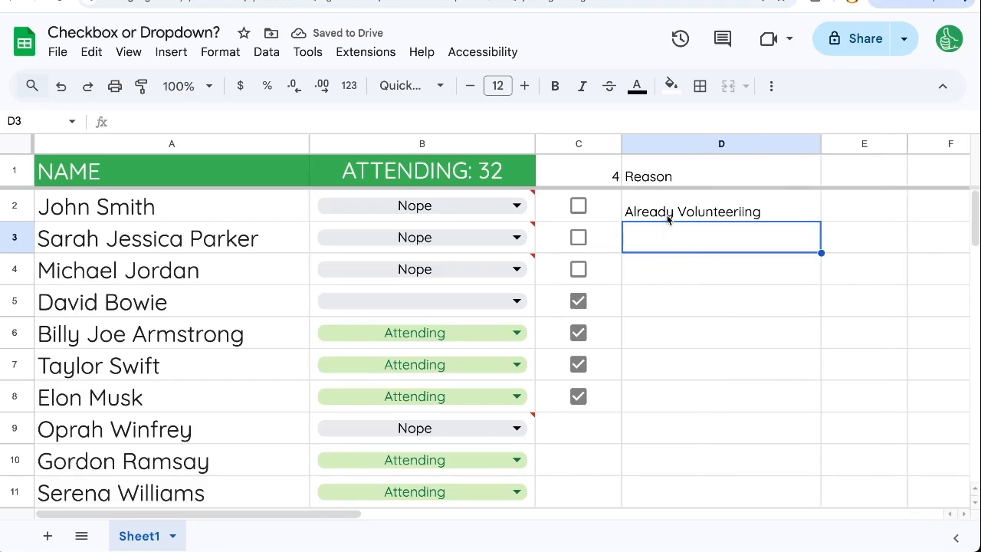
{"action": "left_click_drag", "start_coordinate": [667, 220], "coordinate": [650, 364]}
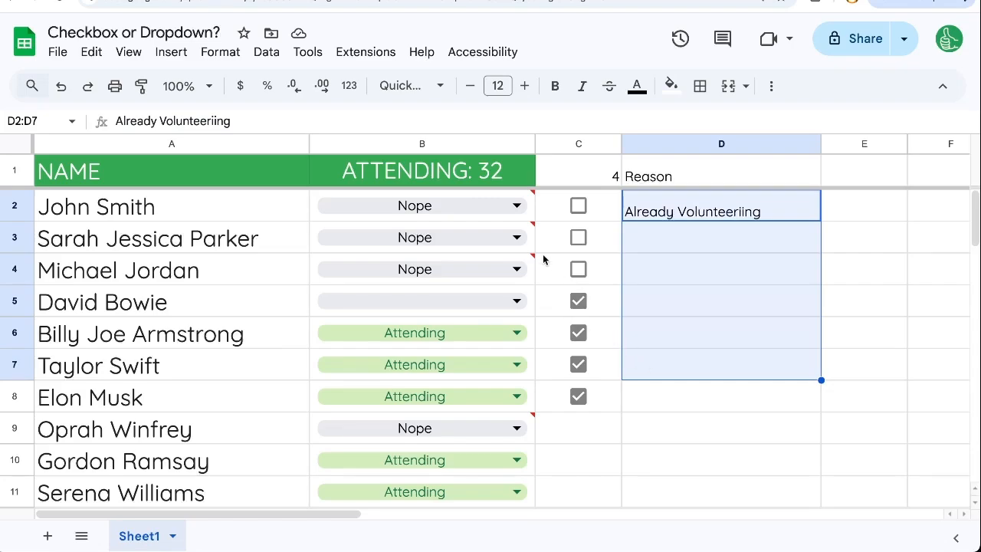
Set the B2 dropdown to "Busy" and the B3 dropdown to "Another Event".
{"action": "left_click", "coordinate": [516, 207]}
{"action": "left_click", "coordinate": [429, 261]}
{"action": "left_click", "coordinate": [509, 249]}
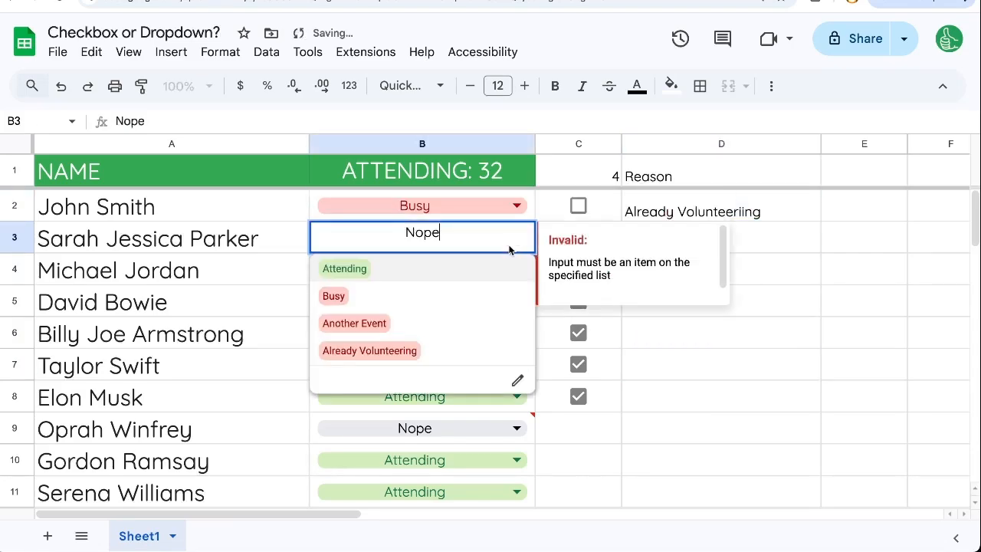
{"action": "left_click", "coordinate": [422, 323]}
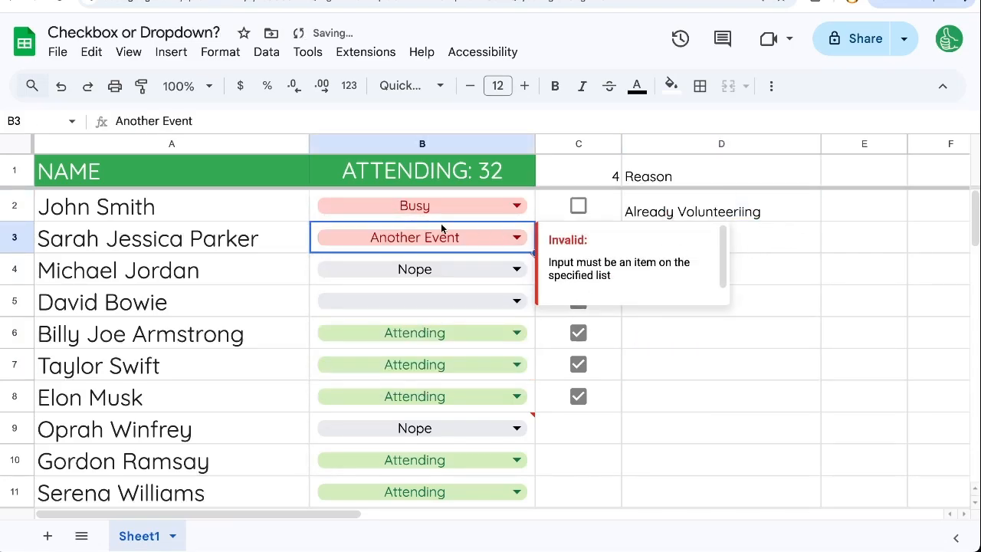
Compare the Reason cells in column D with the checkboxes in column C by selecting each range in turn.
{"action": "left_click", "coordinate": [669, 202]}
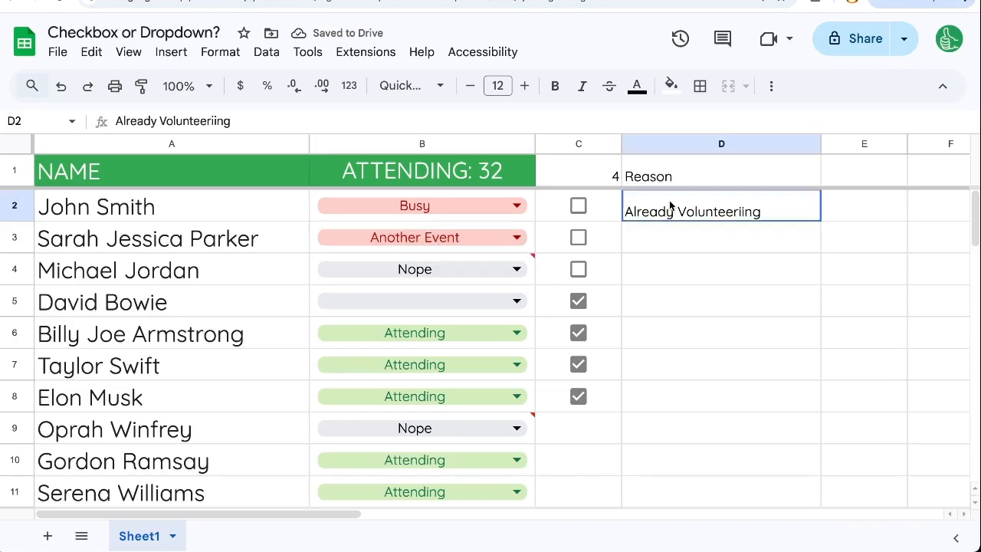
{"action": "left_click_drag", "start_coordinate": [669, 203], "coordinate": [669, 363]}
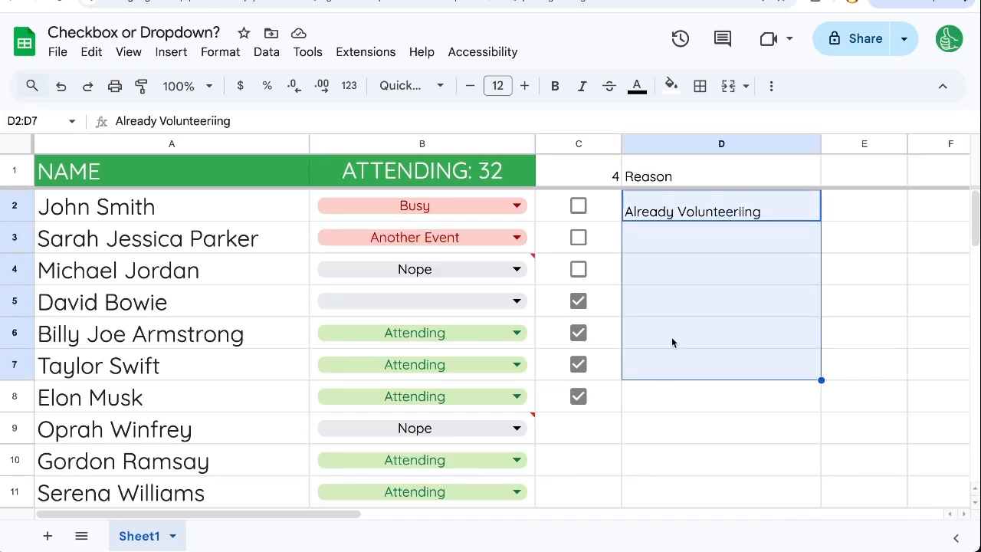
{"action": "left_click_drag", "start_coordinate": [600, 201], "coordinate": [600, 382]}
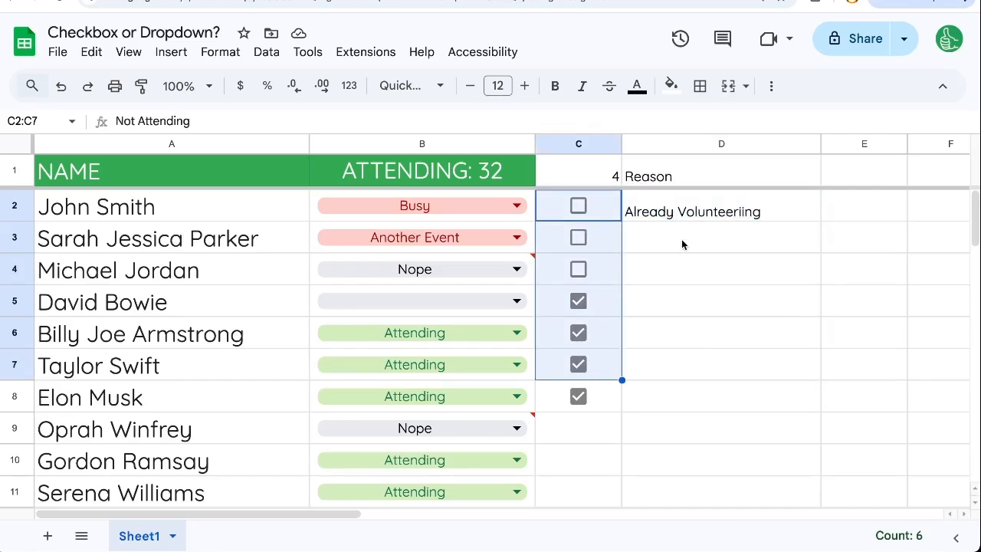
{"action": "left_click_drag", "start_coordinate": [681, 206], "coordinate": [707, 408]}
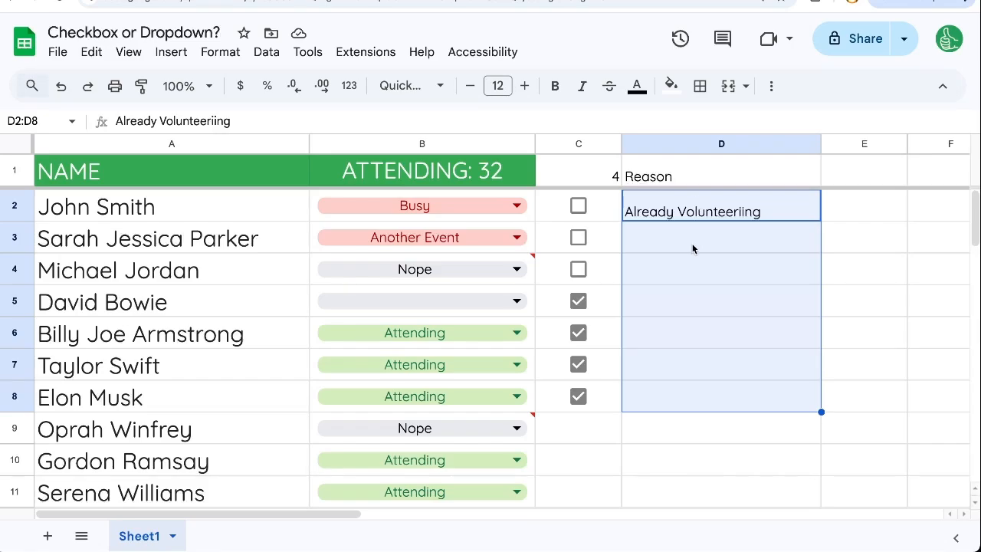
Examine the checkboxes and Reason cells together by selecting C2:D8.
{"action": "left_click_drag", "start_coordinate": [590, 207], "coordinate": [684, 389]}
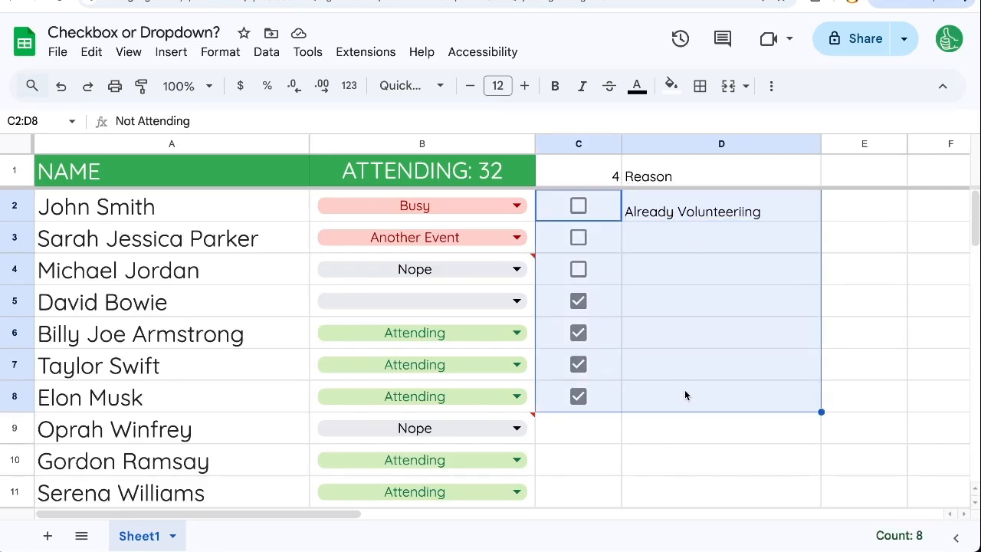
{"action": "left_click", "coordinate": [595, 304]}
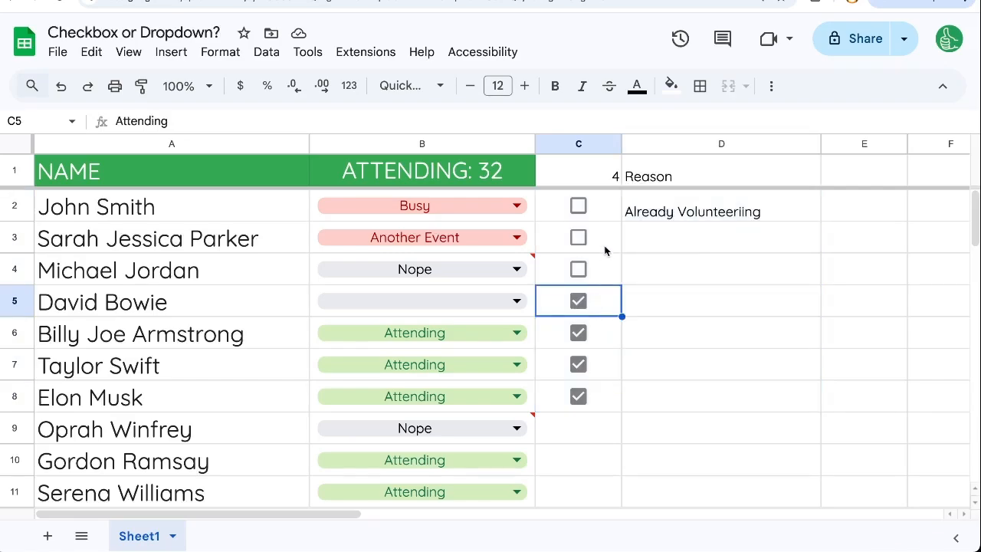
Try "Already Volunteering" in the B2 dropdown, settle on "Attending", and set the B4 dropdown to "Busy".
{"action": "left_click", "coordinate": [518, 207]}
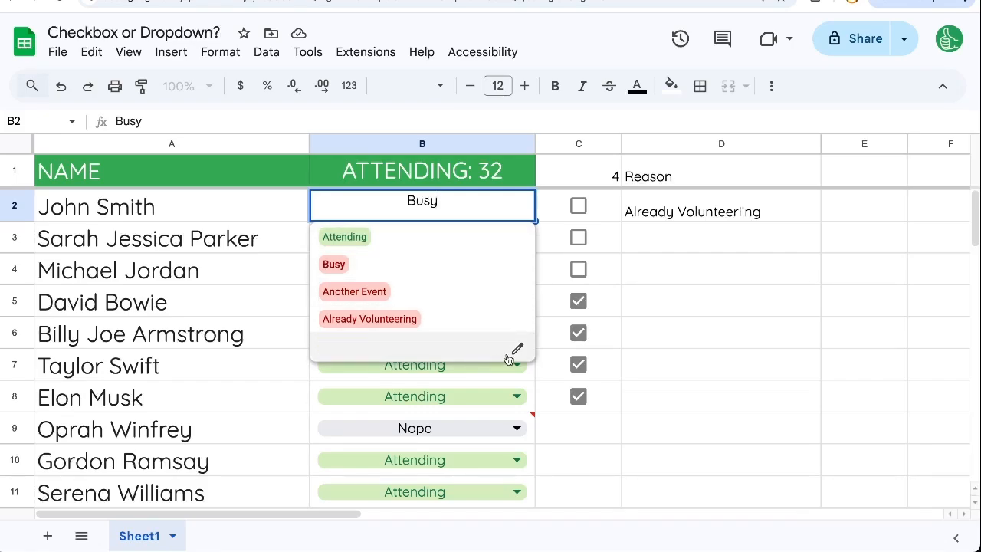
{"action": "left_click", "coordinate": [579, 192]}
{"action": "double_click", "coordinate": [466, 200]}
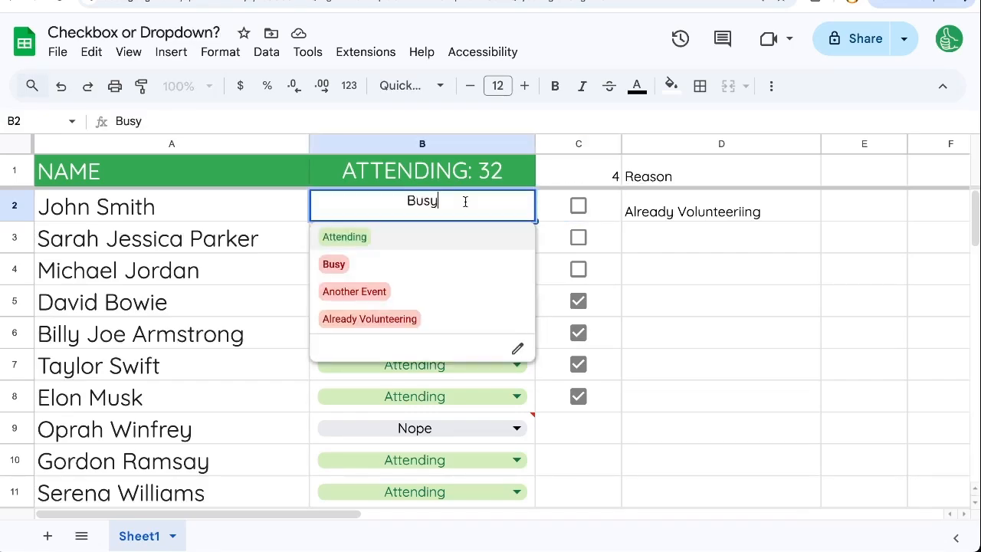
{"action": "left_click", "coordinate": [433, 320]}
{"action": "left_click", "coordinate": [515, 201]}
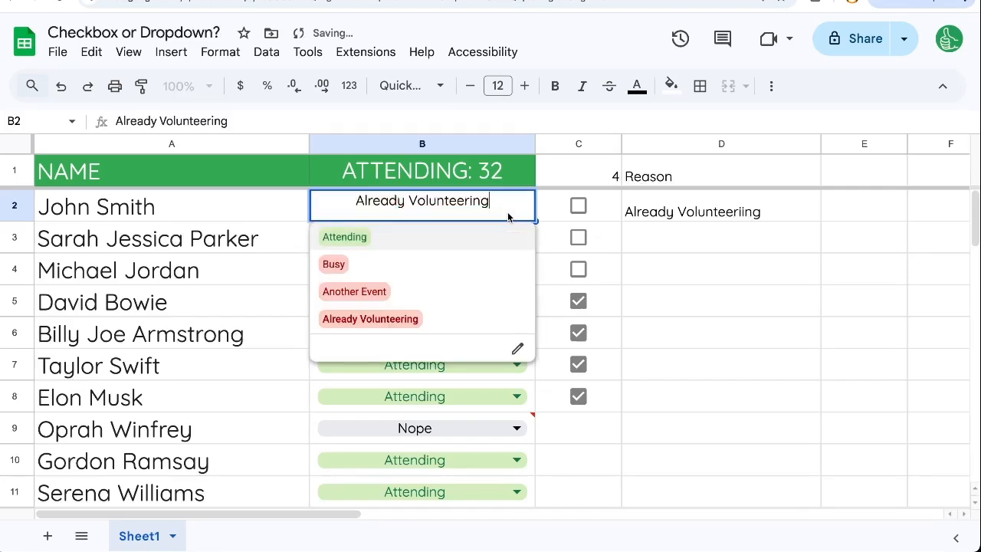
{"action": "left_click", "coordinate": [441, 246]}
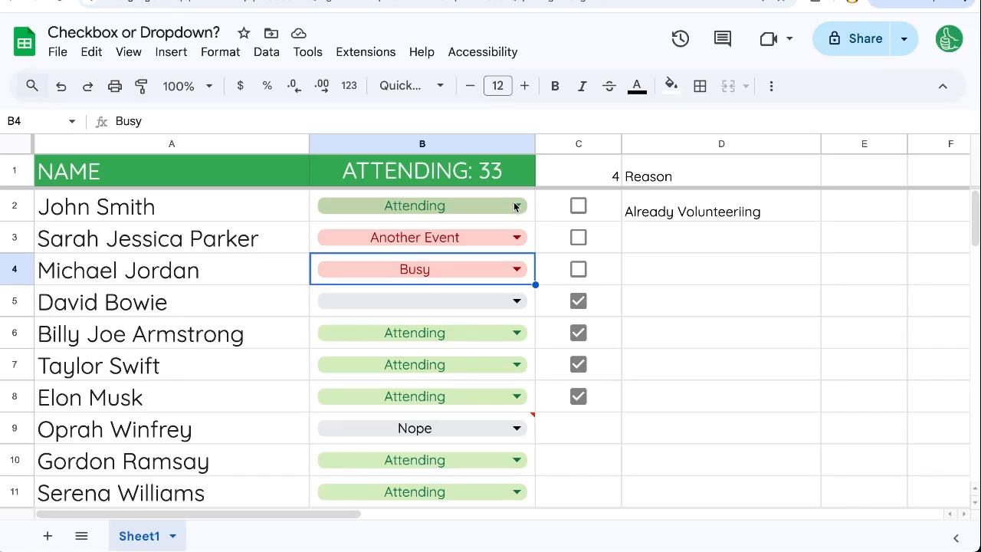
Examine the checkbox and Reason ranges in columns C and D, and view the options in the B5 dropdown.
{"action": "left_click", "coordinate": [609, 203]}
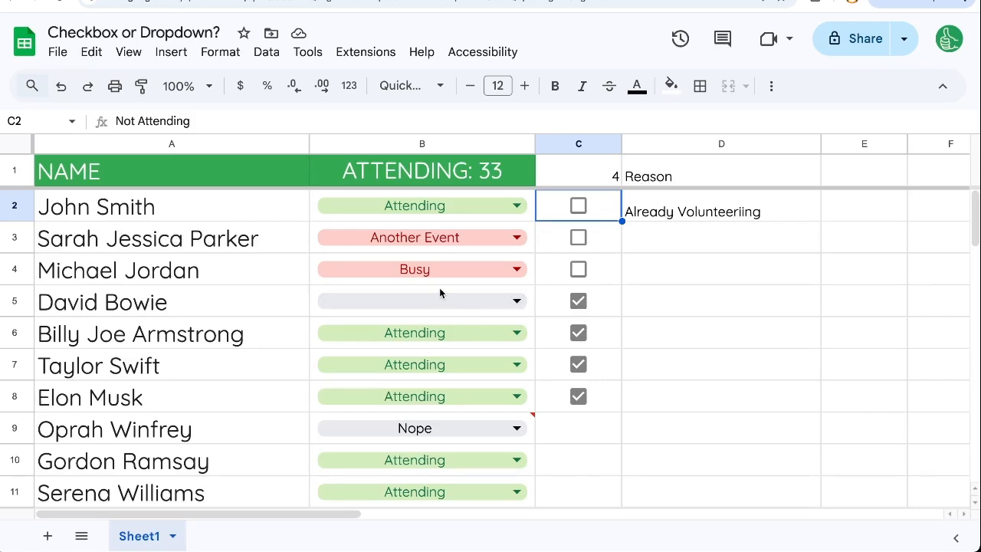
{"action": "left_click_drag", "start_coordinate": [608, 199], "coordinate": [608, 490]}
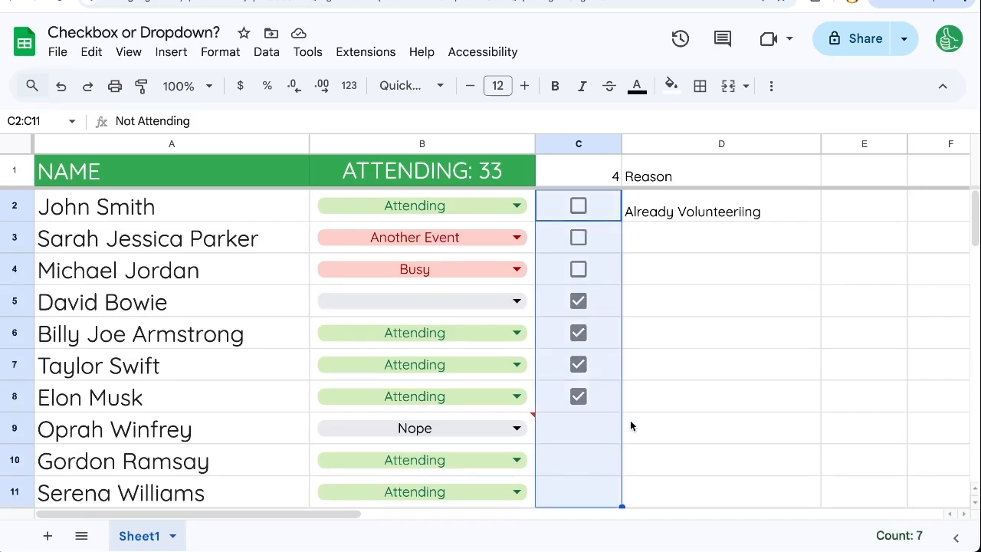
{"action": "left_click_drag", "start_coordinate": [687, 232], "coordinate": [687, 438]}
{"action": "left_click_drag", "start_coordinate": [704, 173], "coordinate": [689, 470]}
{"action": "left_click_drag", "start_coordinate": [602, 176], "coordinate": [658, 314]}
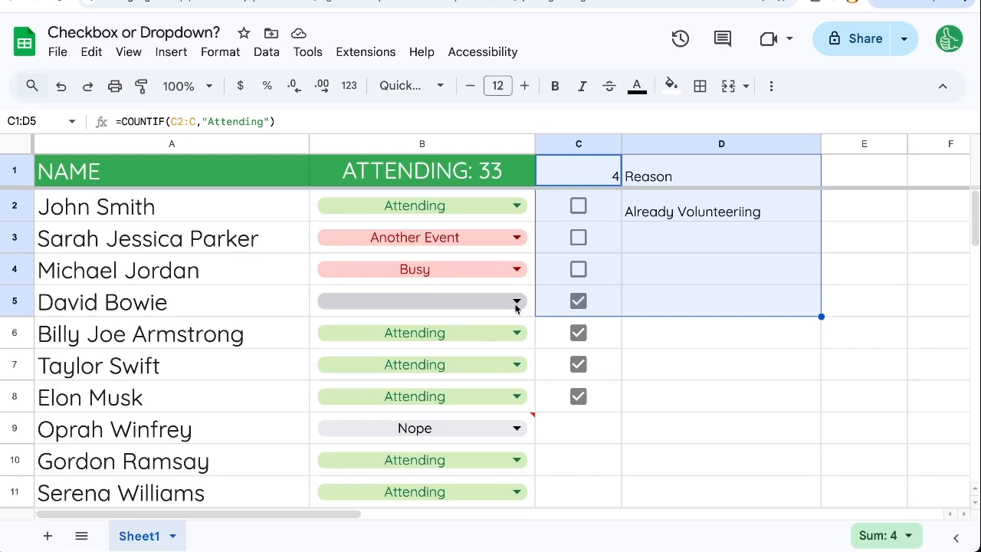
{"action": "left_click", "coordinate": [516, 306]}
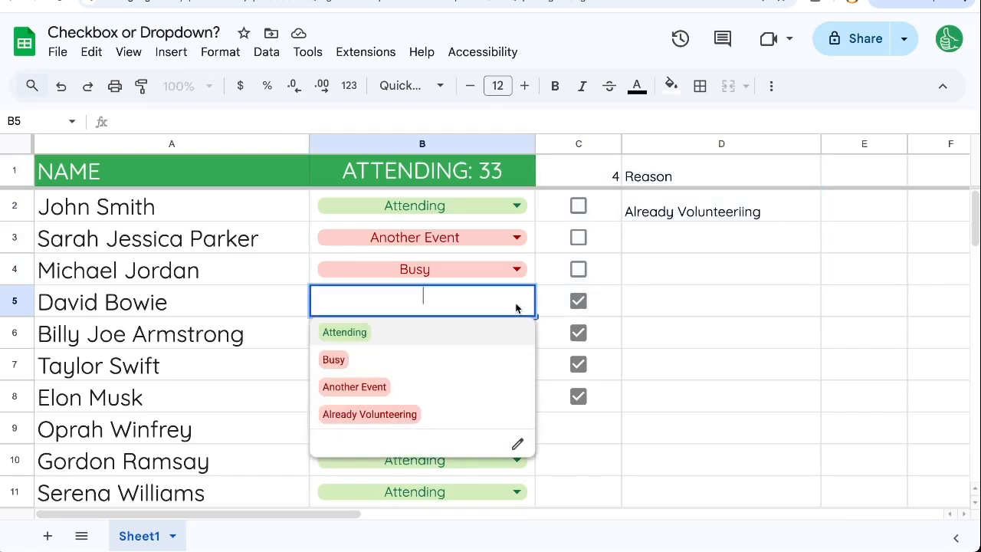
{"action": "left_click", "coordinate": [538, 303]}
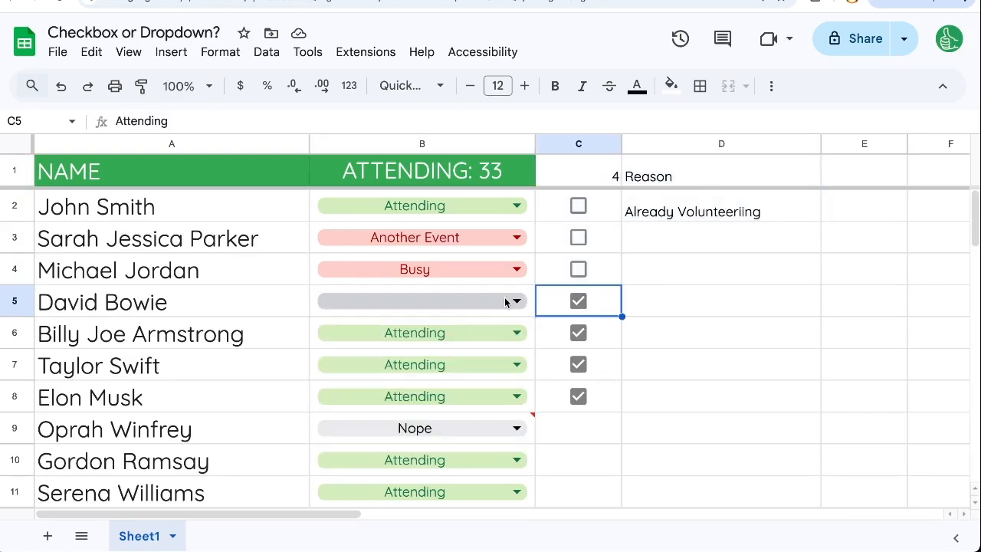
Clear the checkboxes from C5:C8.
{"action": "left_click_drag", "start_coordinate": [610, 309], "coordinate": [605, 429]}
{"action": "key", "text": "Delete"}
Copy the unchecked C4 checkbox into C5 and C51, undoing the accidental paste over the count formula in C1.
{"action": "left_click", "coordinate": [599, 276]}
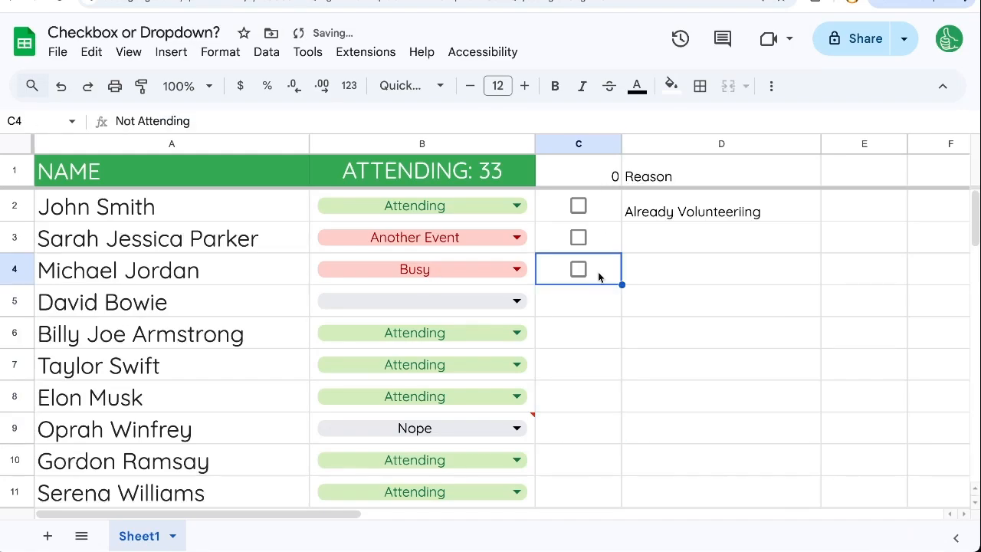
{"action": "key", "text": "ctrl+c"}
{"action": "key", "text": "Down"}
{"action": "key", "text": "ctrl+v"}
{"action": "key", "text": "ctrl+Down"}
{"action": "key", "text": "ctrl+Up"}
{"action": "key", "text": "ctrl+Up"}
{"action": "key", "text": "ctrl+v"}
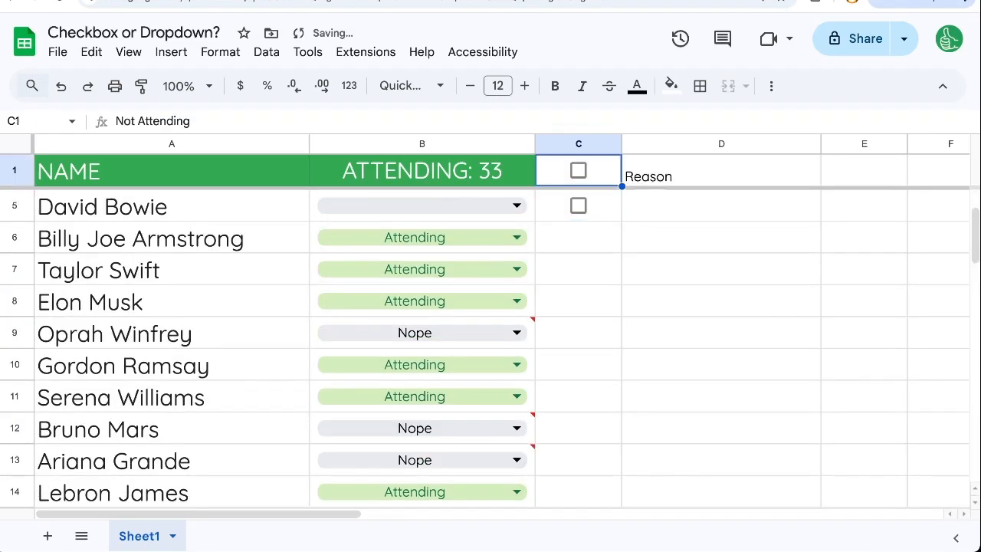
{"action": "key", "text": "Down"}
{"action": "key", "text": "ctrl+z"}
Fill C5:C51 with the copied checkbox and return to the start of the list at C2.
{"action": "key", "text": "Down"}
{"action": "key", "text": "Down"}
{"action": "key", "text": "Down"}
{"action": "key", "text": "Down"}
{"action": "key", "text": "ctrl+shift+Down"}
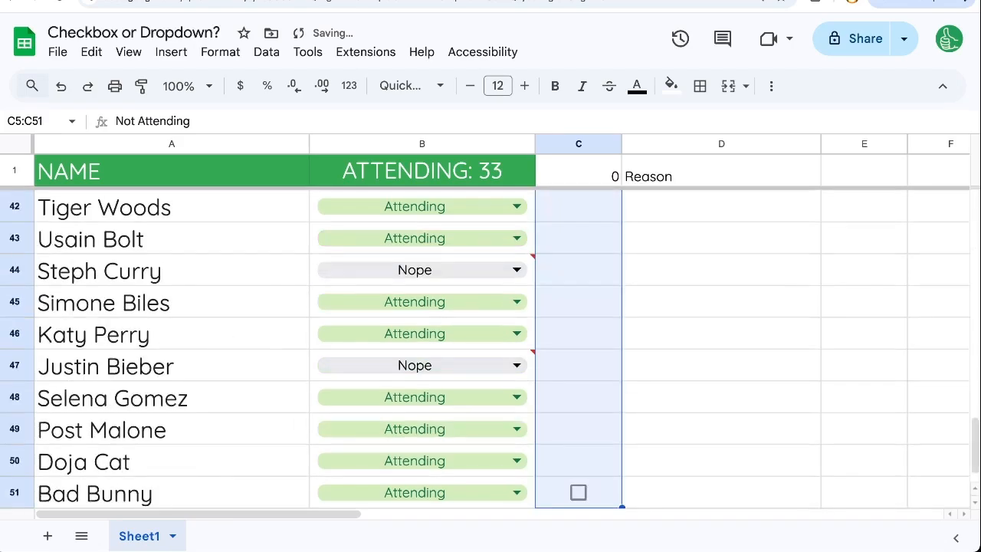
{"action": "key", "text": "ctrl+v"}
{"action": "key", "text": "Up"}
{"action": "key", "text": "Up"}
{"action": "key", "text": "Up"}
{"action": "key", "text": "Up"}
{"action": "key", "text": "Down"}
{"action": "key", "text": "Down"}
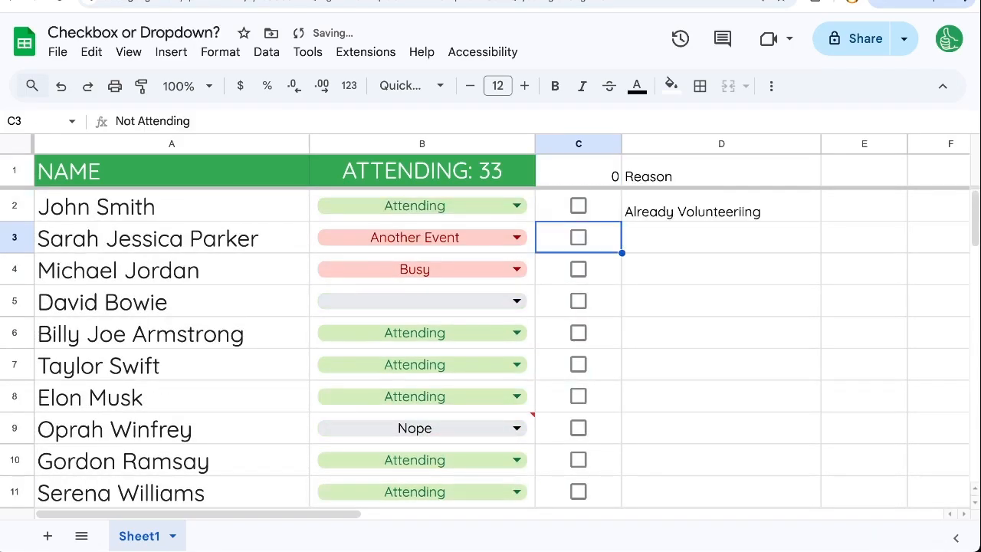
{"action": "key", "text": "Up"}
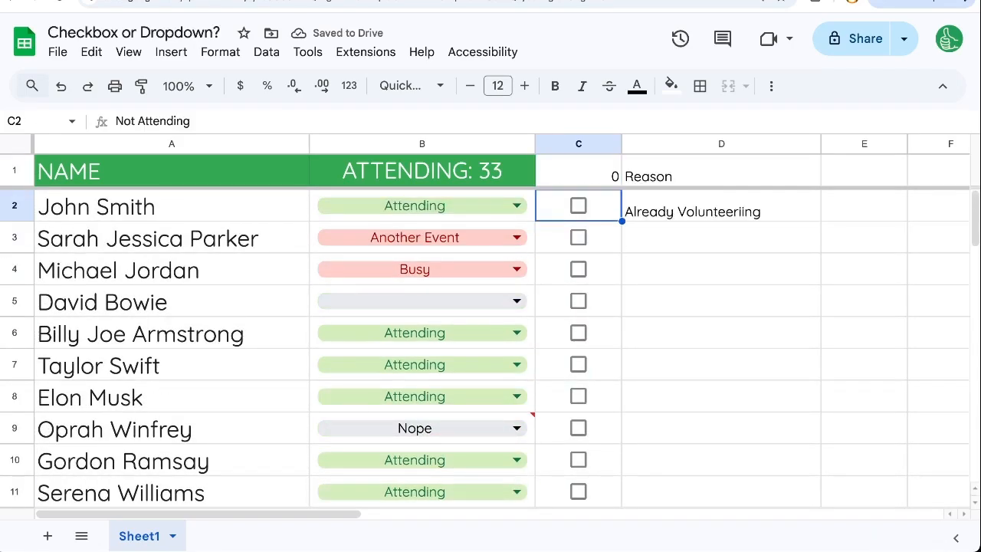
Set the B5 dropdown to "Busy".
{"action": "left_click", "coordinate": [516, 301]}
{"action": "key", "text": "Escape"}
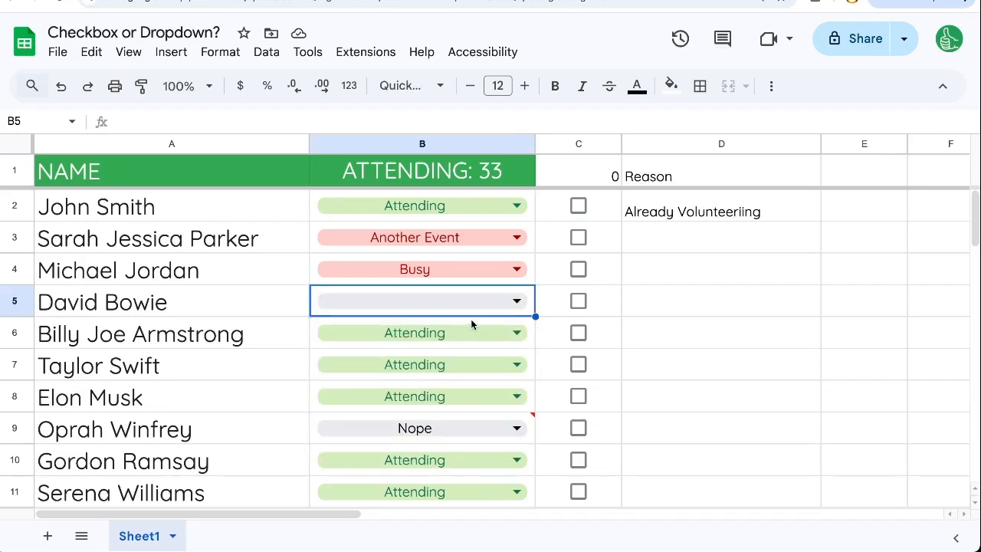
{"action": "left_click", "coordinate": [516, 300]}
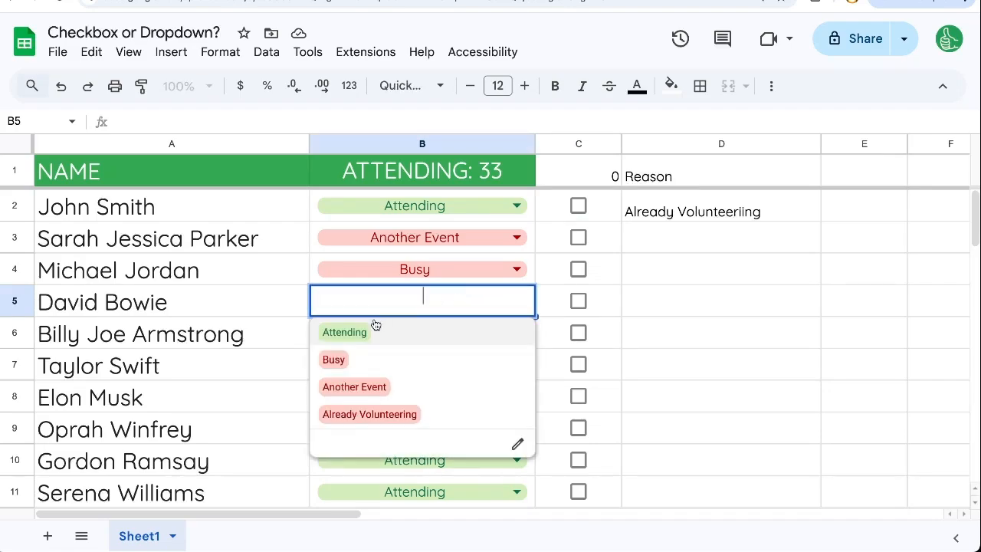
{"action": "left_click", "coordinate": [337, 360]}
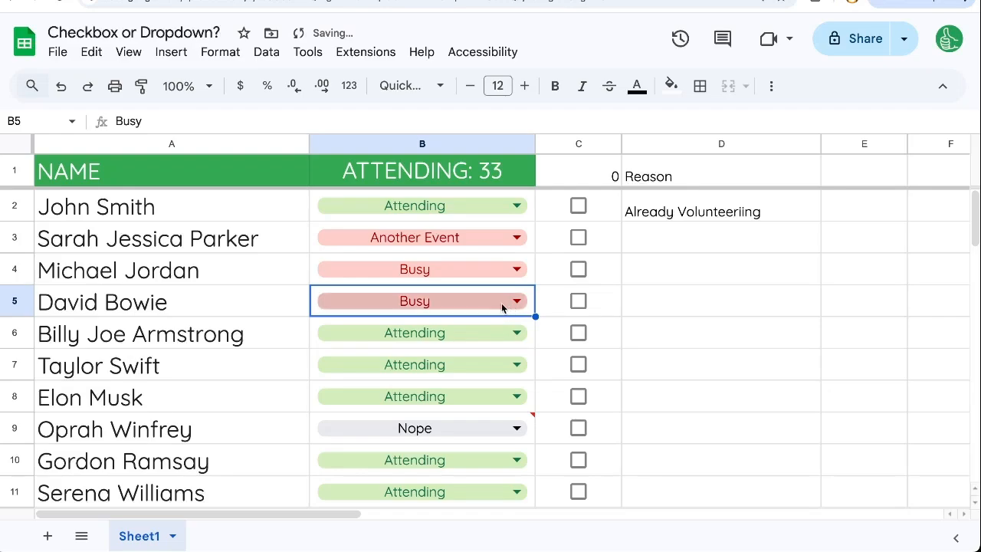
Open the validation rule of the B5 dropdown for editing and allow multiple selections.
{"action": "scroll", "coordinate": [505, 315], "scroll_direction": "down", "scroll_amount": 1}
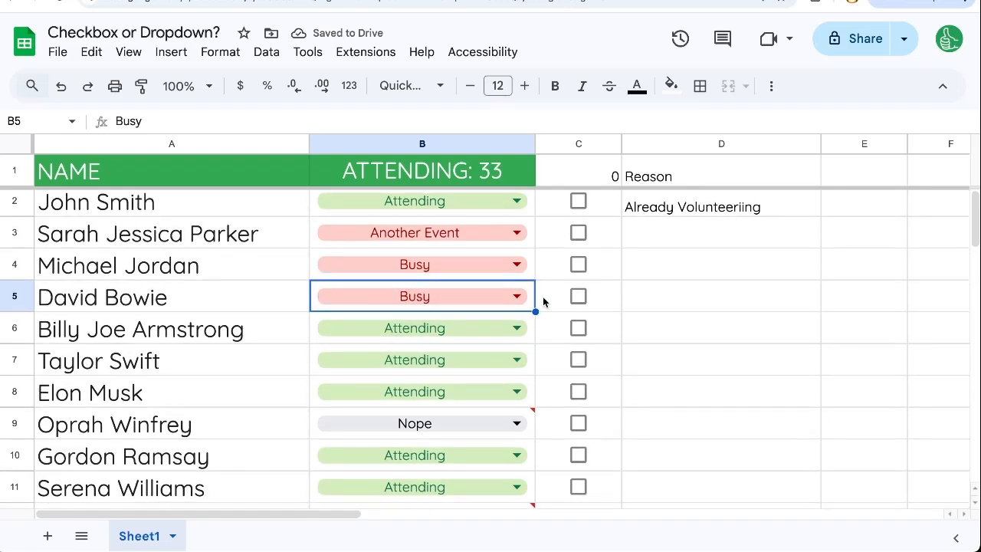
{"action": "left_click", "coordinate": [516, 299]}
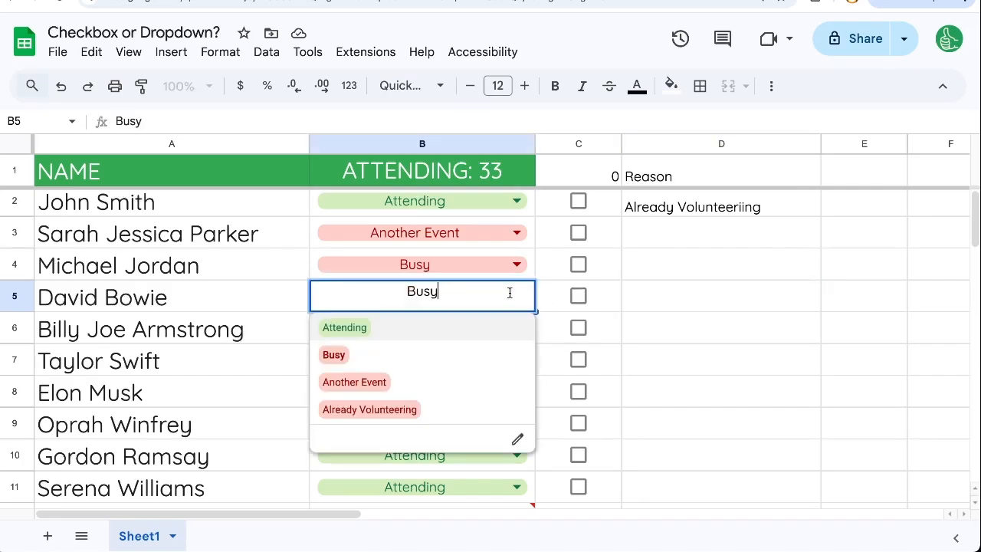
{"action": "left_click", "coordinate": [519, 436]}
{"action": "left_click", "coordinate": [714, 397]}
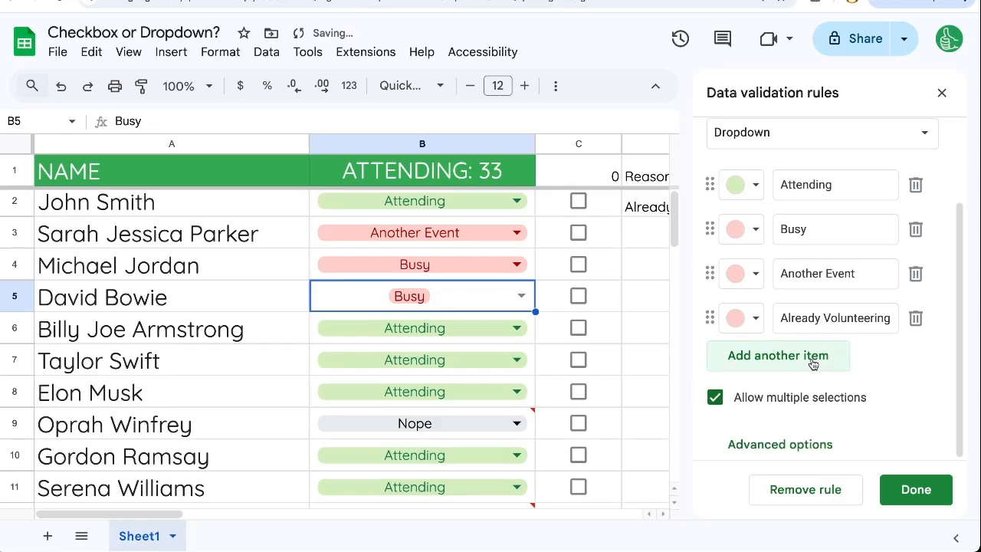
Add the items "Volunteer" and "Speaker" to the dropdown rule.
{"action": "left_click", "coordinate": [751, 360]}
{"action": "type", "text": "Volunteerin"}
{"action": "key", "text": "BackSpace"}
{"action": "key", "text": "BackSpace"}
{"action": "key", "text": "Return"}
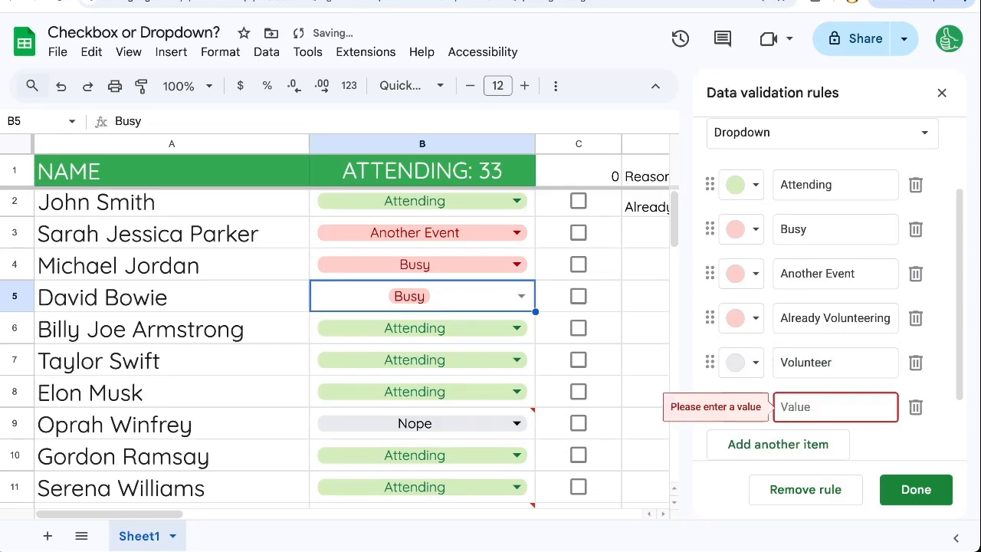
{"action": "type", "text": "Speaker"}
Color the "Volunteer" item light yellow and the "Speaker" item light blue, and save the rule for B2:B51.
{"action": "left_click", "coordinate": [745, 363]}
{"action": "left_click", "coordinate": [831, 189]}
{"action": "left_click", "coordinate": [748, 409]}
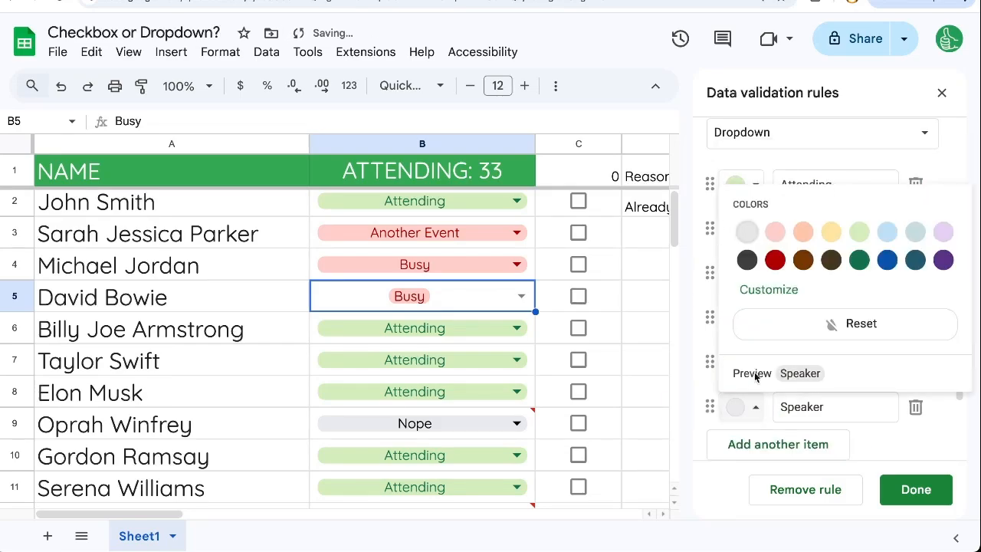
{"action": "left_click", "coordinate": [886, 232]}
{"action": "left_click", "coordinate": [916, 489]}
{"action": "left_click", "coordinate": [631, 332]}
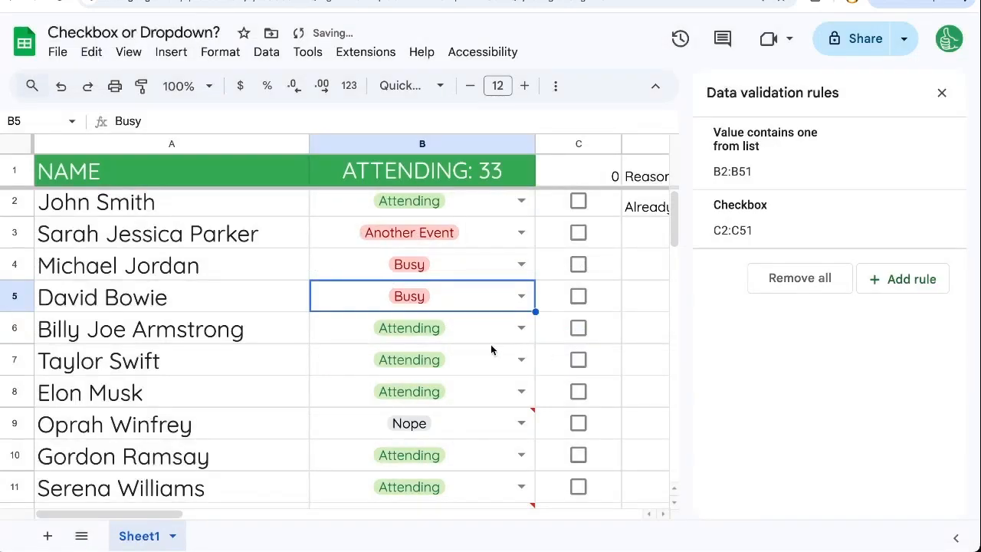
Select "Volunteer", "Speaker" and "Attending" in the B5 dropdown and deselect "Busy".
{"action": "left_click", "coordinate": [521, 298]}
{"action": "left_click", "coordinate": [414, 466]}
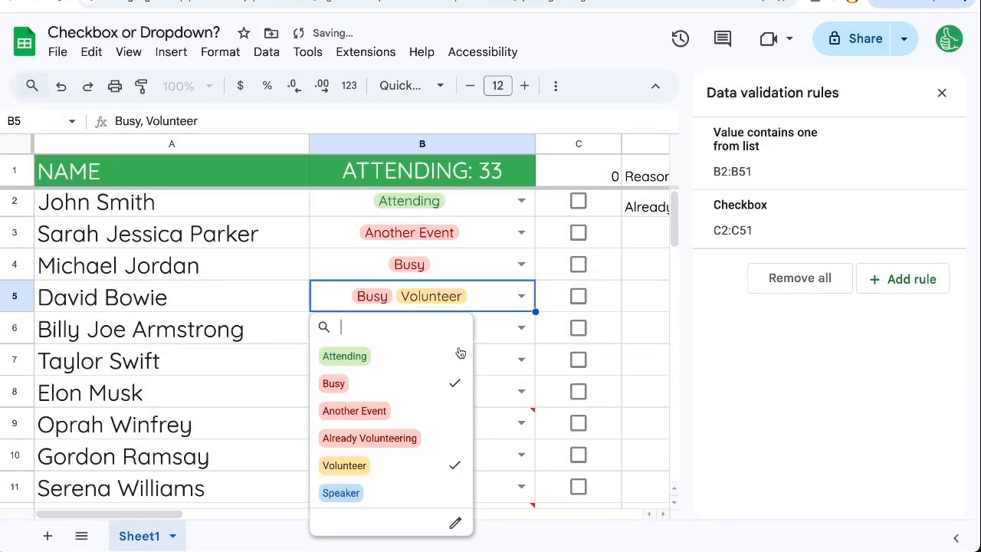
{"action": "left_click", "coordinate": [386, 494]}
{"action": "left_click", "coordinate": [394, 356]}
{"action": "left_click", "coordinate": [420, 385]}
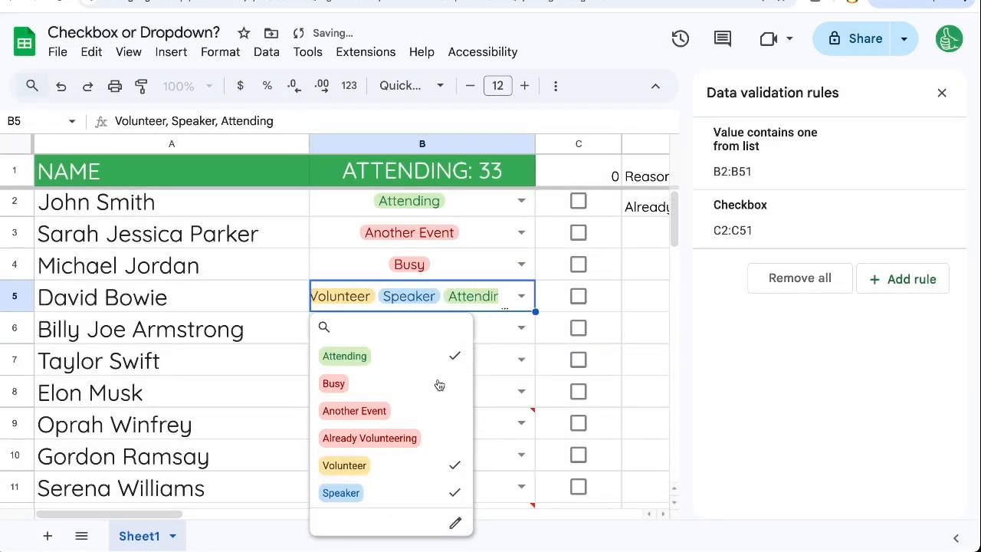
{"action": "left_click", "coordinate": [594, 289]}
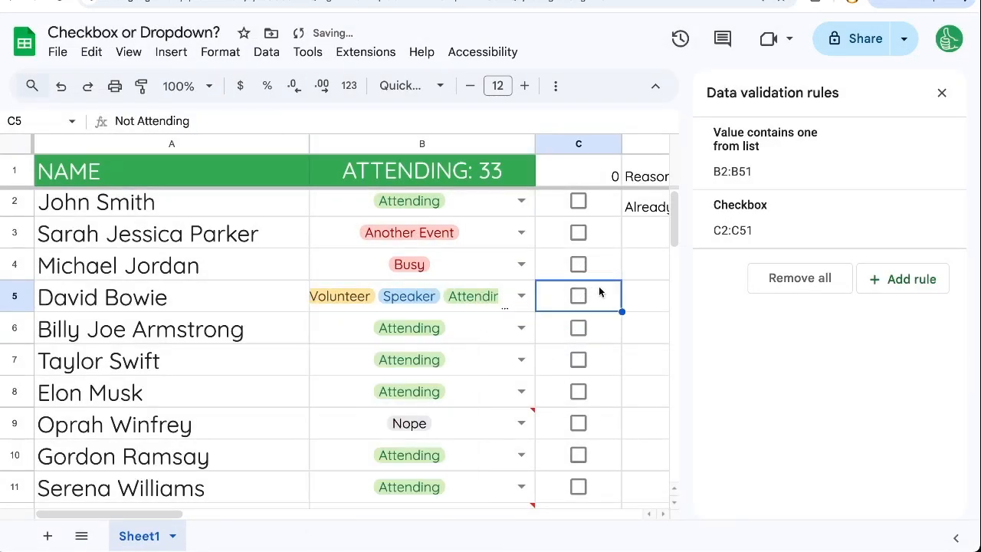
Close the data validation rules and widen column B so all selections in B5 fit.
{"action": "left_click", "coordinate": [942, 93]}
{"action": "left_click", "coordinate": [521, 293]}
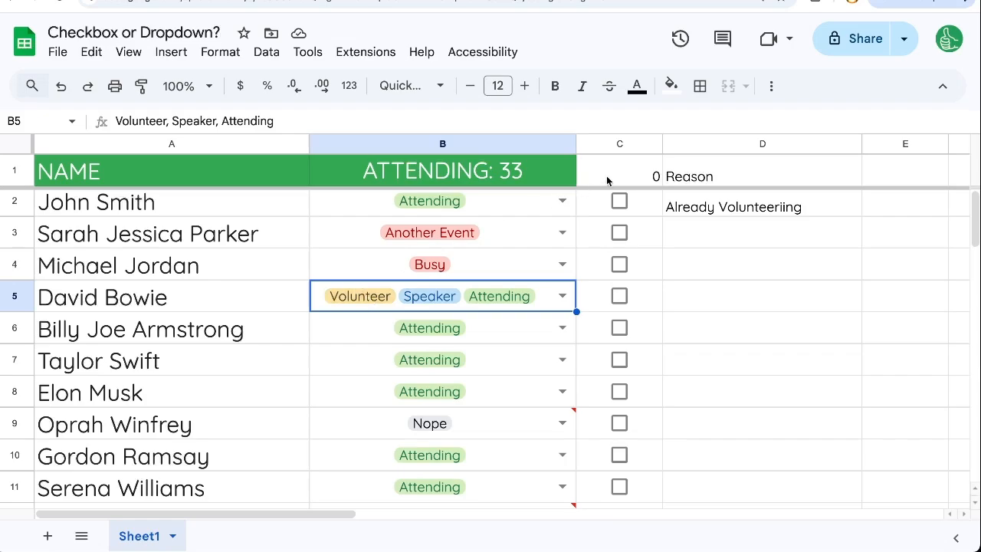
Compare the extra columns D to F beside the checkboxes with the dropdown cells in column B, including the multiple selections in B5.
{"action": "left_click", "coordinate": [751, 161]}
{"action": "left_click", "coordinate": [891, 181]}
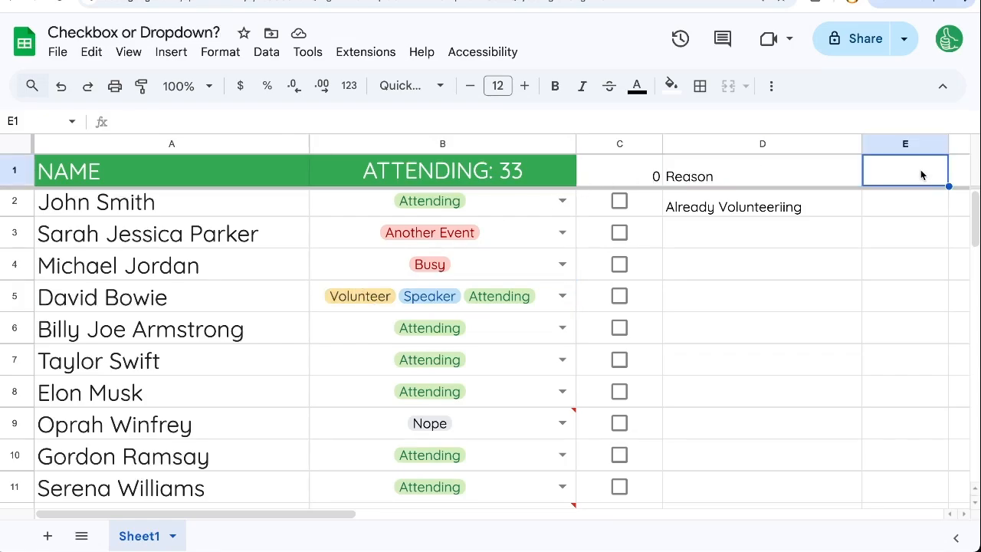
{"action": "scroll", "coordinate": [905, 176], "scroll_direction": "right", "scroll_amount": 2}
{"action": "left_click", "coordinate": [905, 176]}
{"action": "left_click", "coordinate": [692, 215]}
{"action": "left_click_drag", "start_coordinate": [692, 215], "coordinate": [911, 505]}
{"action": "scroll", "coordinate": [370, 310], "scroll_direction": "up", "scroll_amount": 1}
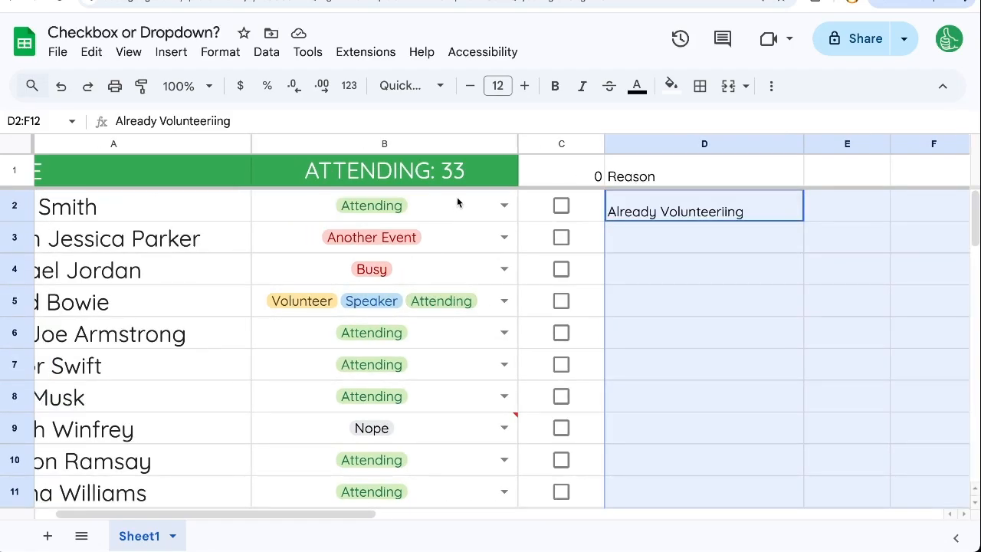
{"action": "left_click_drag", "start_coordinate": [457, 197], "coordinate": [428, 432]}
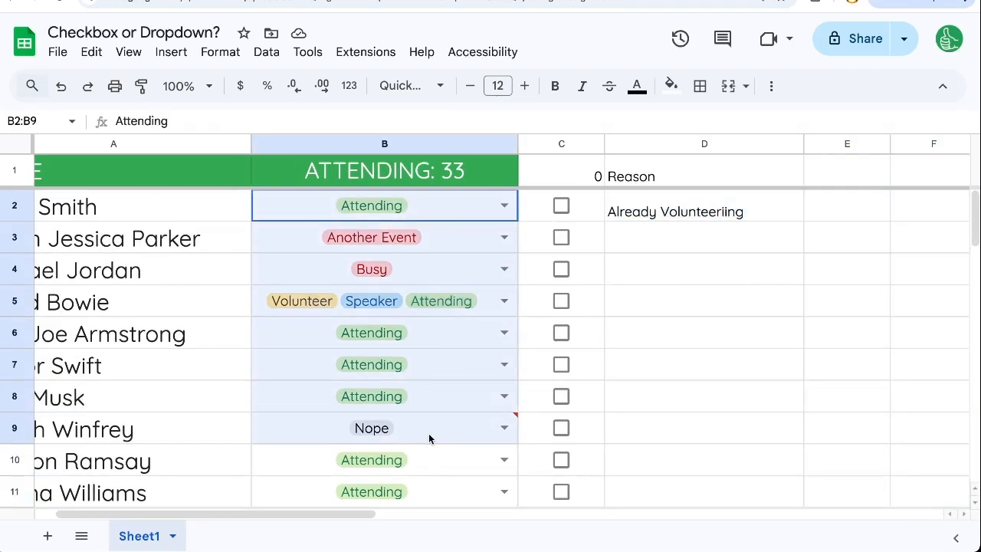
{"action": "left_click", "coordinate": [485, 304]}
{"action": "scroll", "coordinate": [490, 308], "scroll_direction": "left", "scroll_amount": 1}
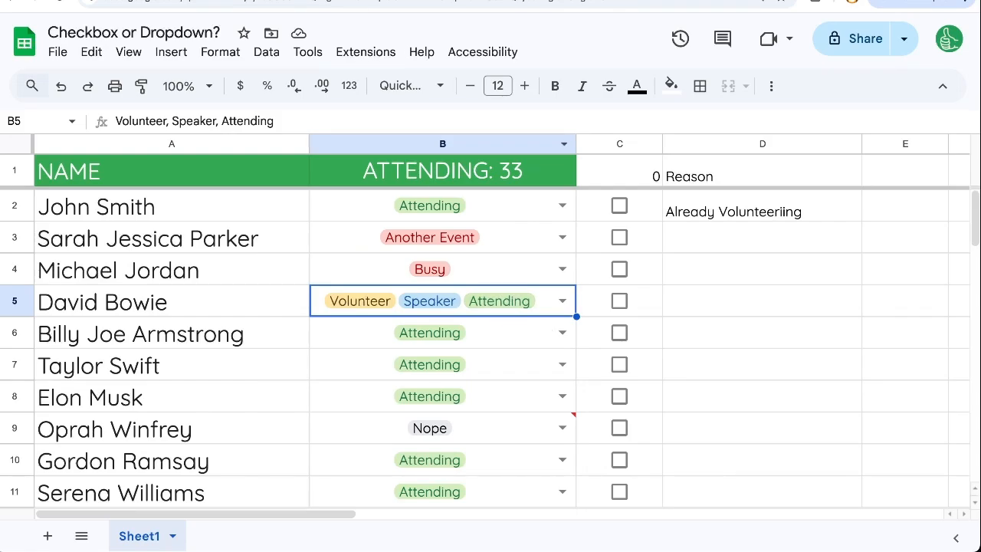